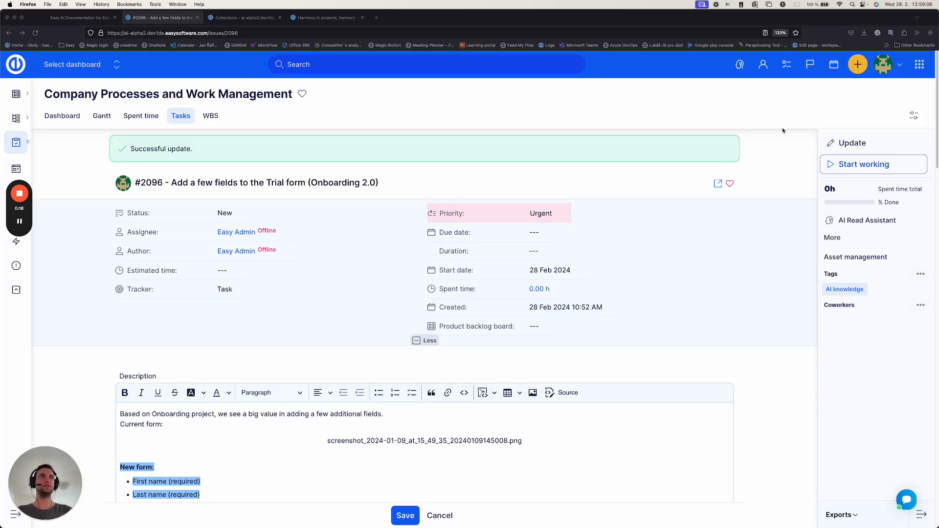
# Step: View the AI Ask Assistant and the AI writing actions for "see a big value in adding" in the task description
pyautogui.click(743, 90)
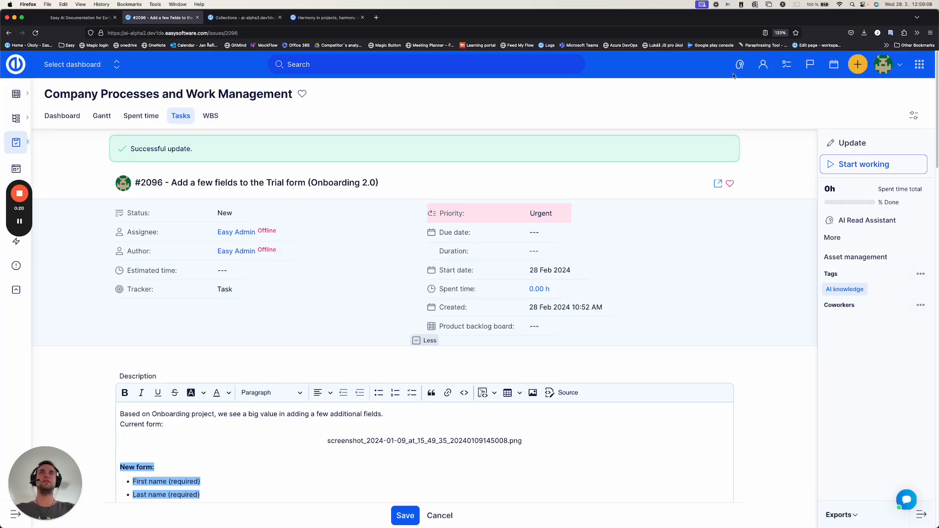
pyautogui.click(741, 66)
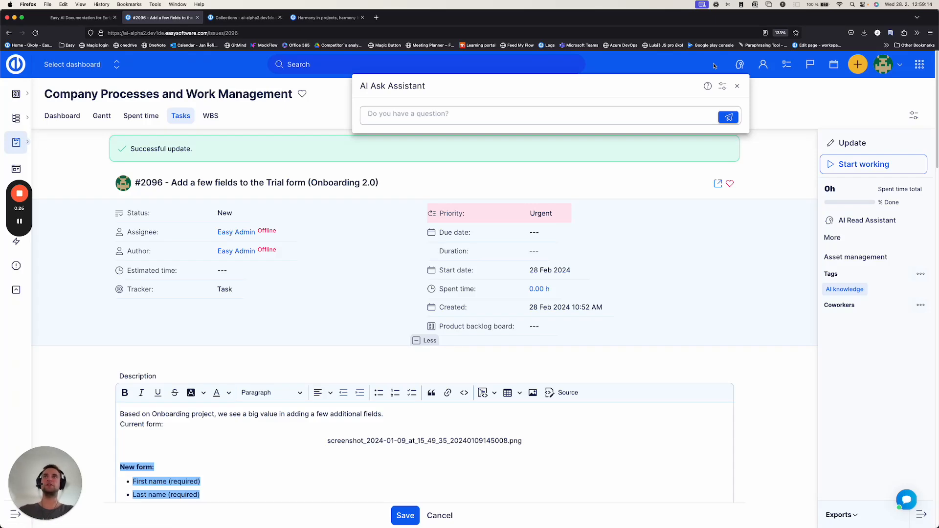
pyautogui.moveTo(227, 413); pyautogui.dragTo(309, 414)
pyautogui.click(240, 429)
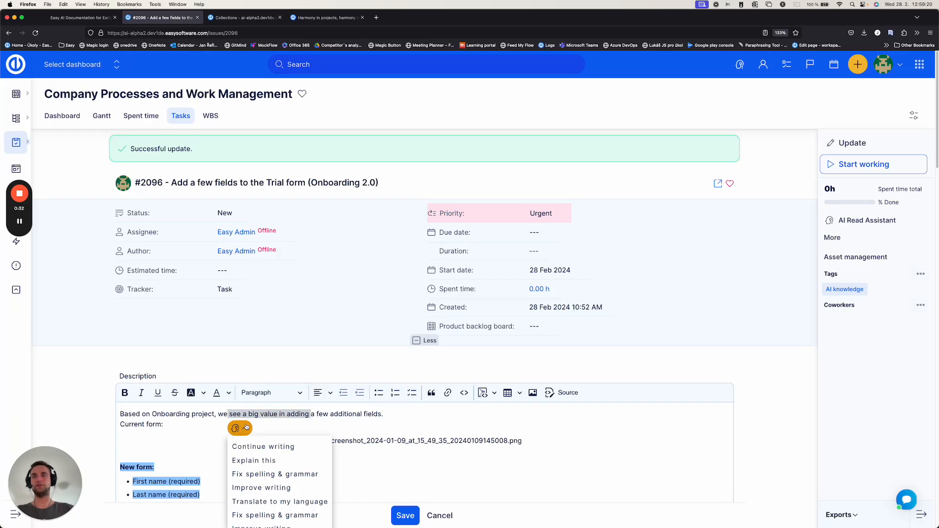
pyautogui.scroll(-1, 282, 457)
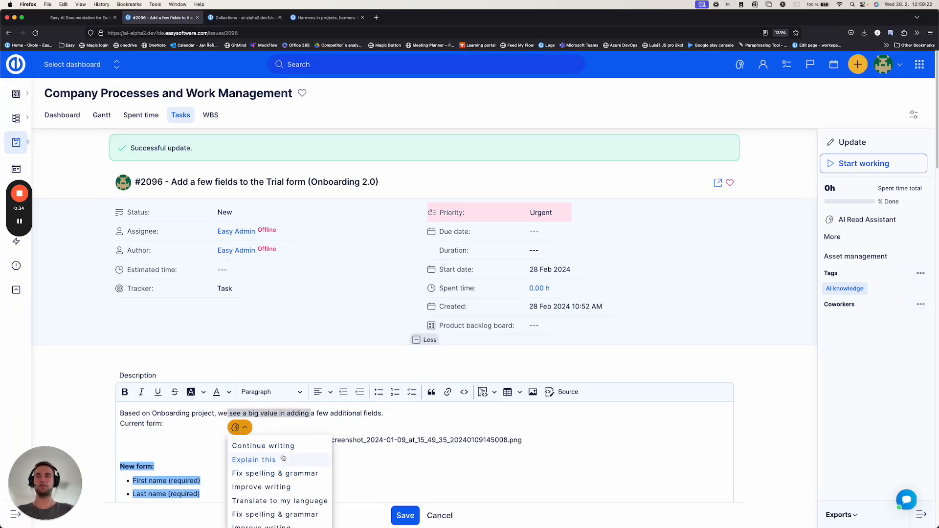
pyautogui.scroll(-1, 282, 457)
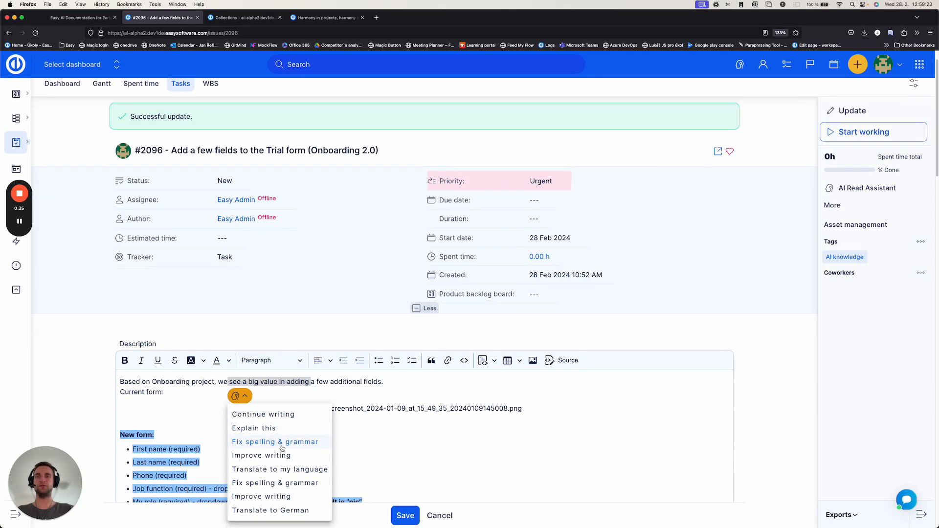
pyautogui.click(285, 389)
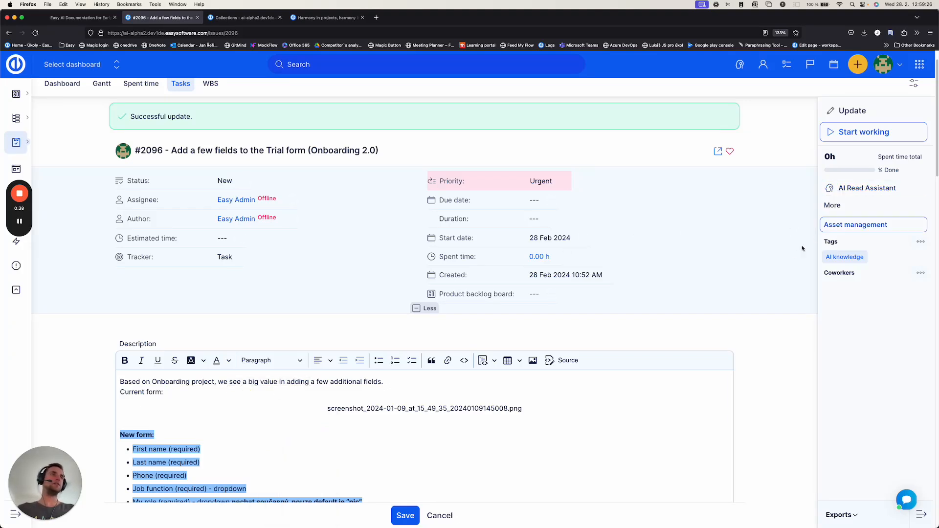
# Step: View the AI Read Assistant's summarizing options for the "Add a few fields to the Trial form (Onboarding 2.0)" task
pyautogui.scroll(2, 808, 240)
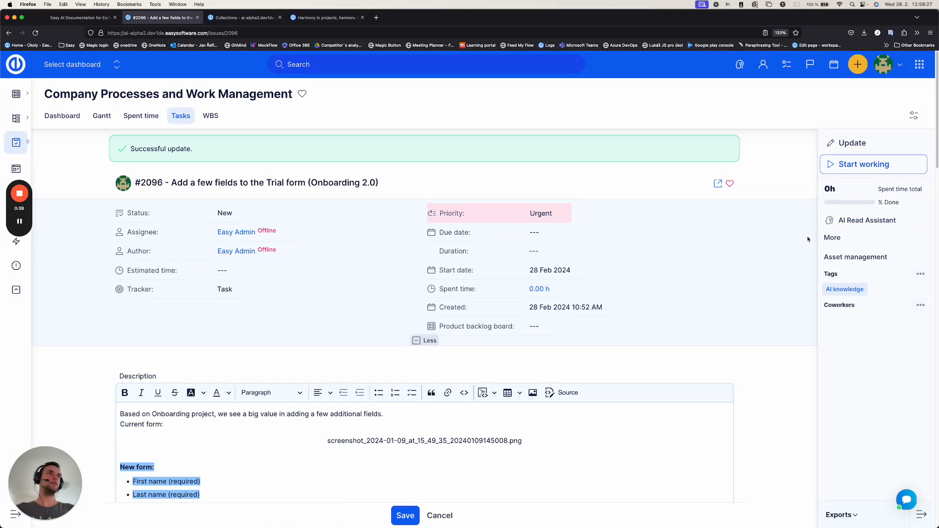
pyautogui.click(854, 223)
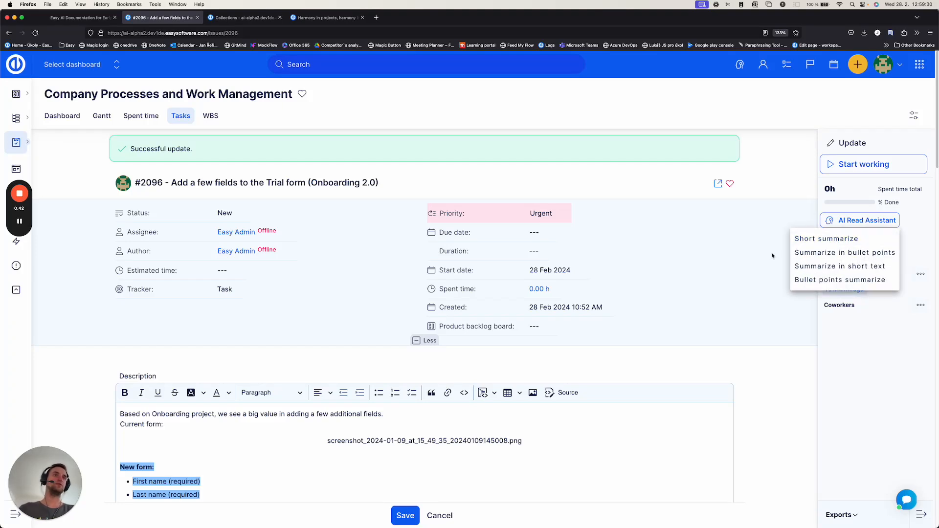
pyautogui.click(751, 249)
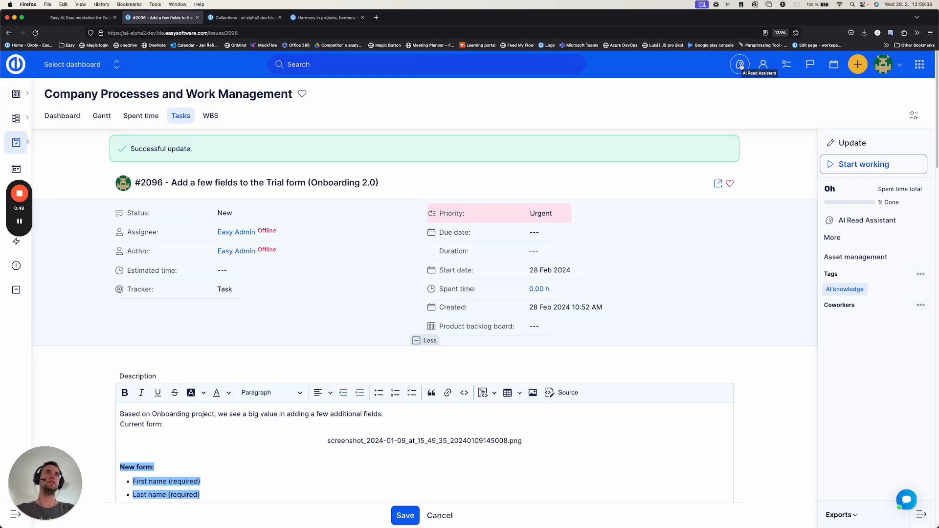
# Step: Go from the collections page to the AI assistant dashboard in Administration
pyautogui.click(241, 18)
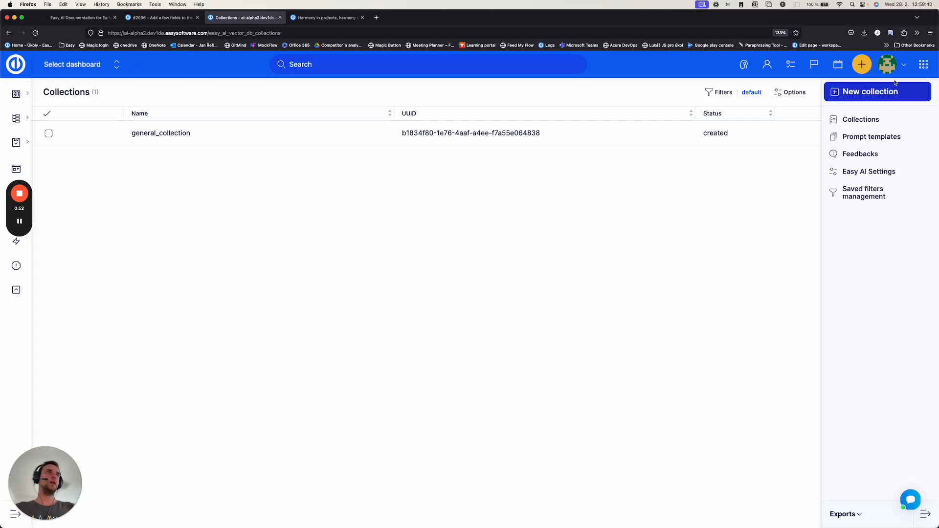
pyautogui.click(923, 64)
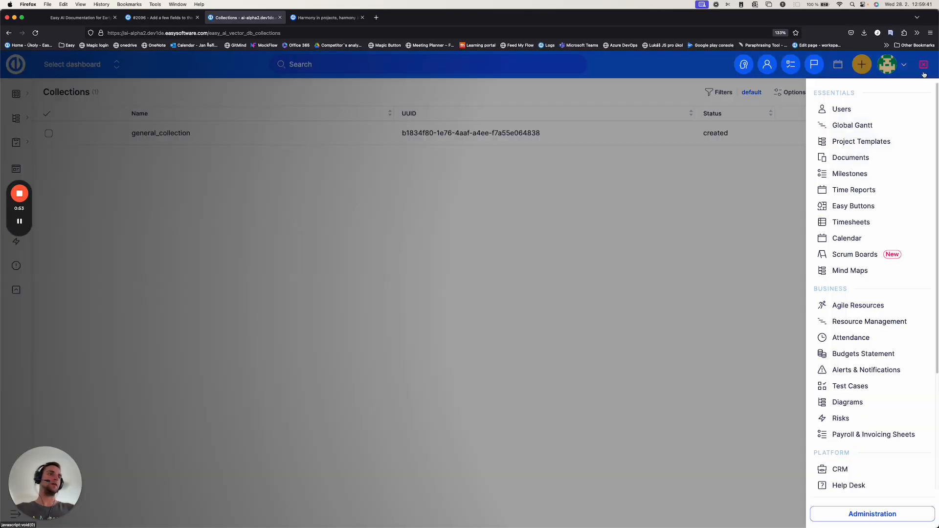
pyautogui.click(901, 515)
pyautogui.scroll(-8, 865, 449)
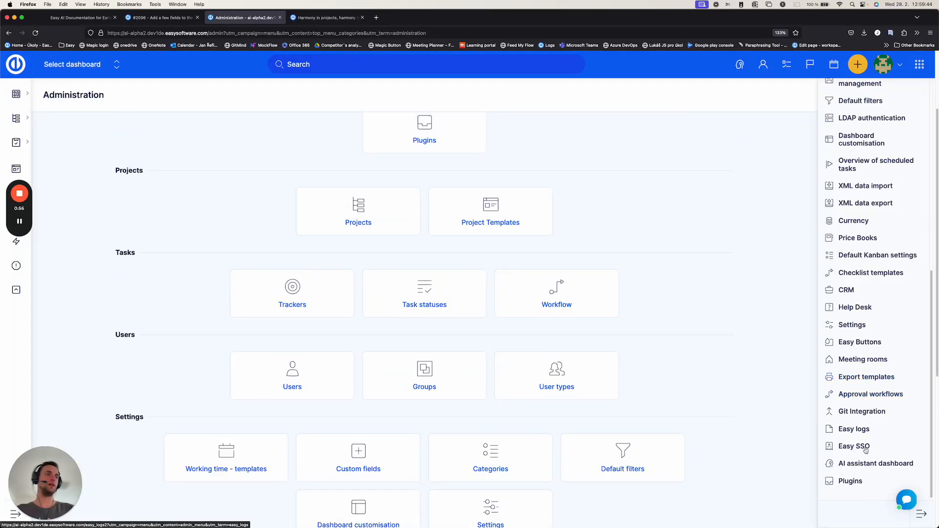
pyautogui.click(877, 465)
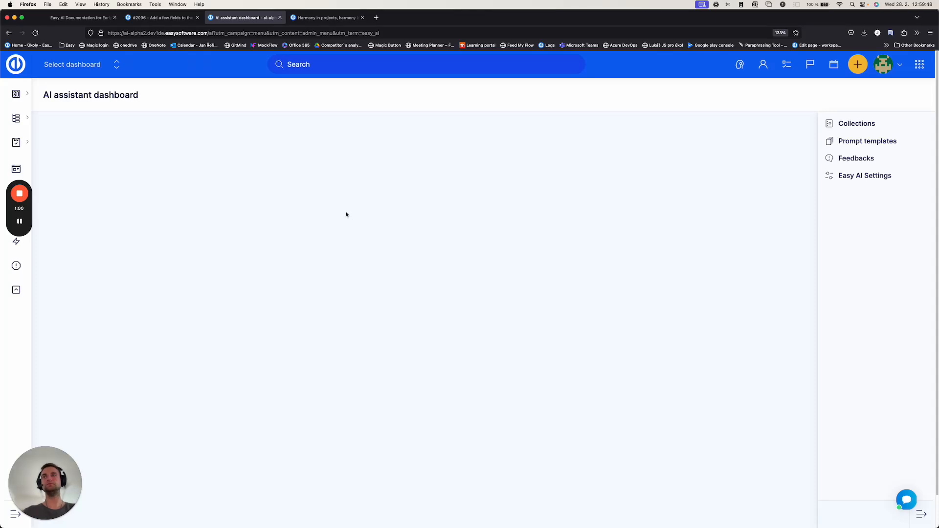
# Step: Open general_collection from the AI collections and show its attachment data sources
pyautogui.click(855, 126)
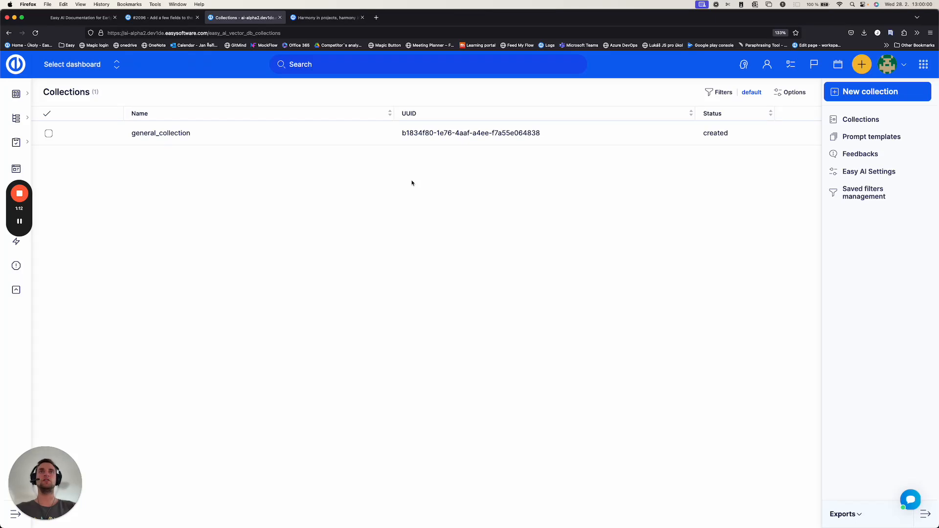
pyautogui.click(180, 142)
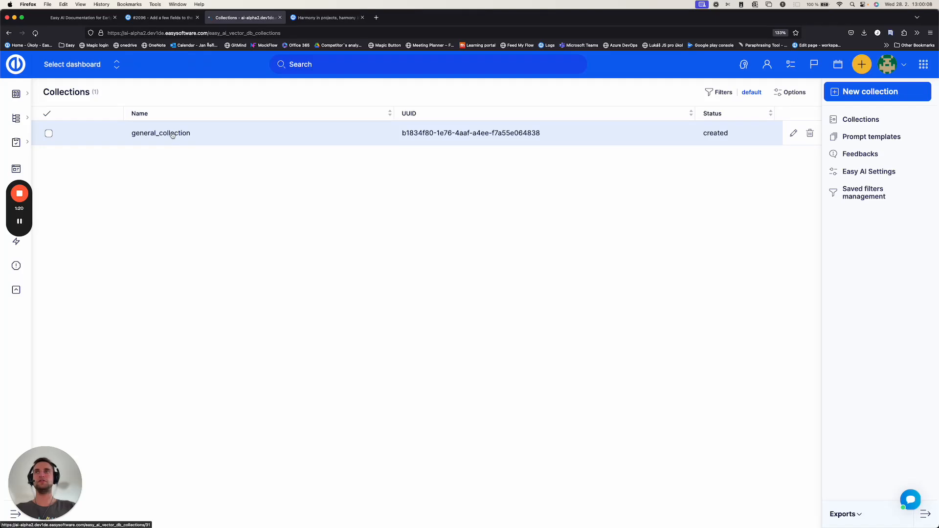
pyautogui.click(180, 181)
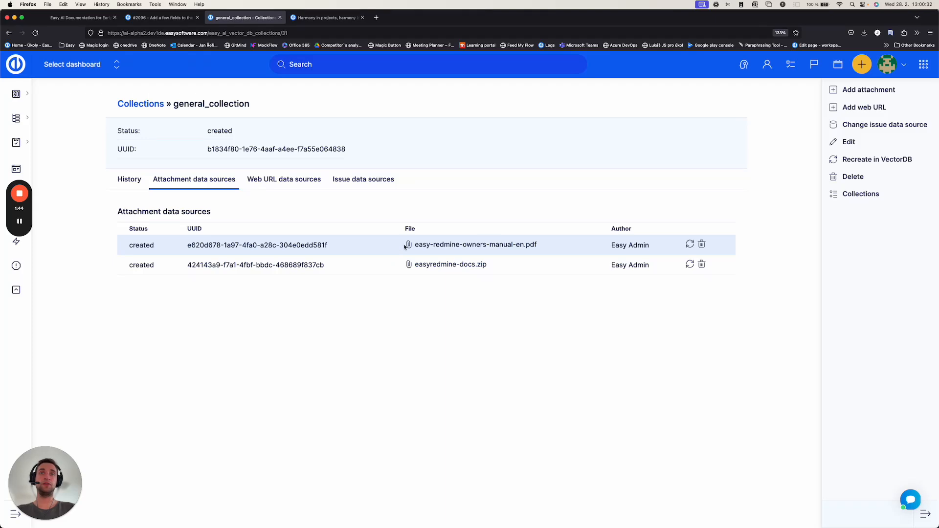
# Step: Examine the easy-redmine-owners-manual-en.pdf entry and the form for adding attachments, and return to the collection without uploading a file
pyautogui.moveTo(405, 247); pyautogui.dragTo(545, 247)
pyautogui.click(524, 291)
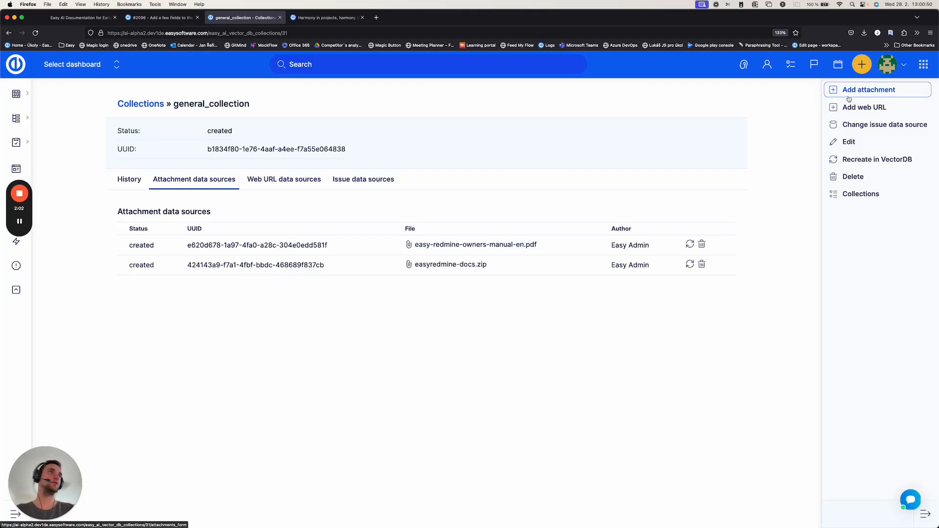
pyautogui.click(873, 93)
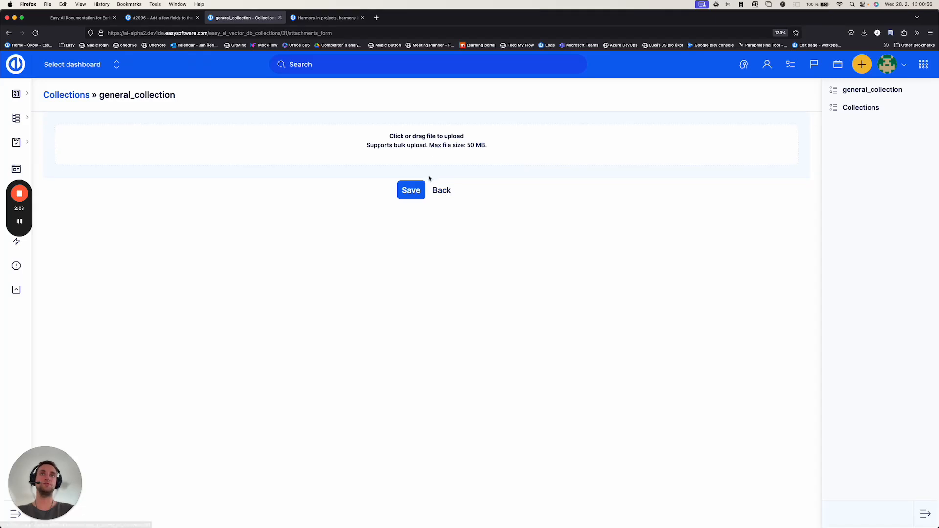
pyautogui.click(442, 190)
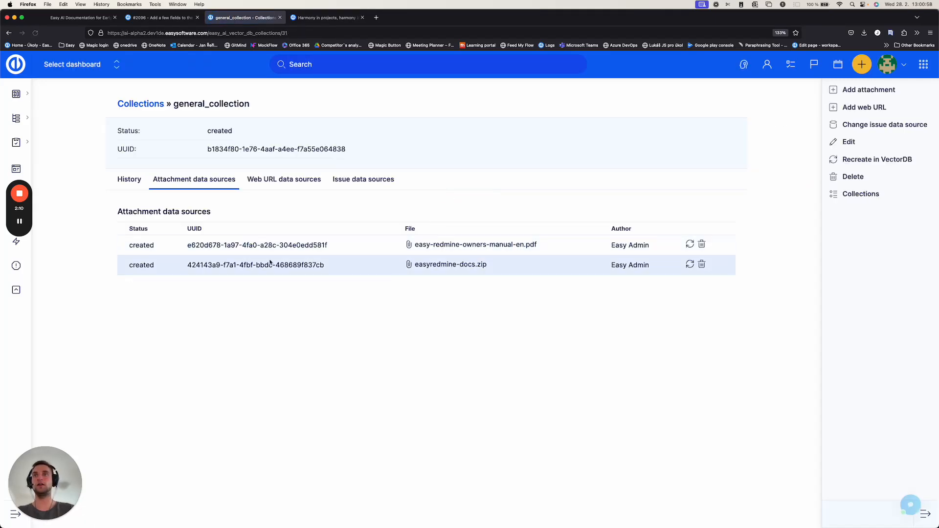
# Step: Show the collection's web URL data sources and copy the Easy Software website's address from its open page
pyautogui.click(298, 185)
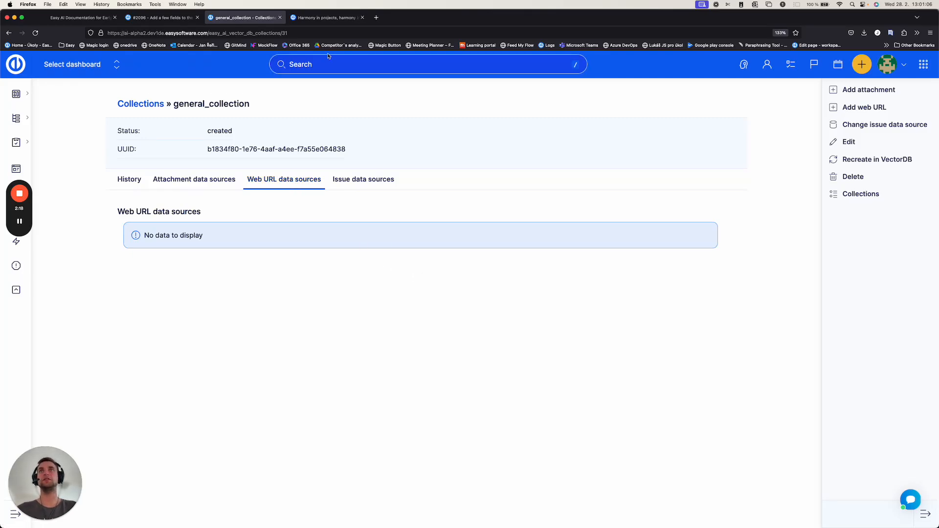
pyautogui.click(338, 17)
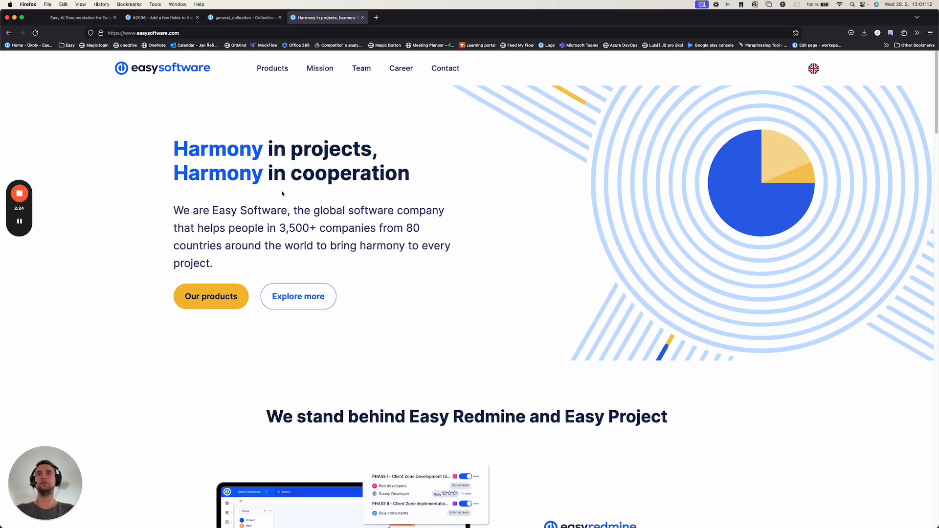
pyautogui.click(190, 33)
pyautogui.press('super+c')
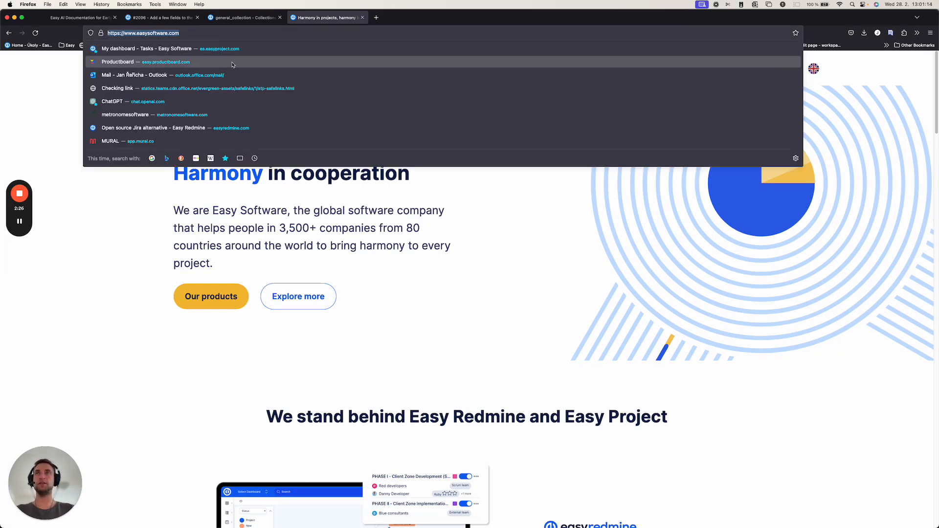
pyautogui.click(245, 18)
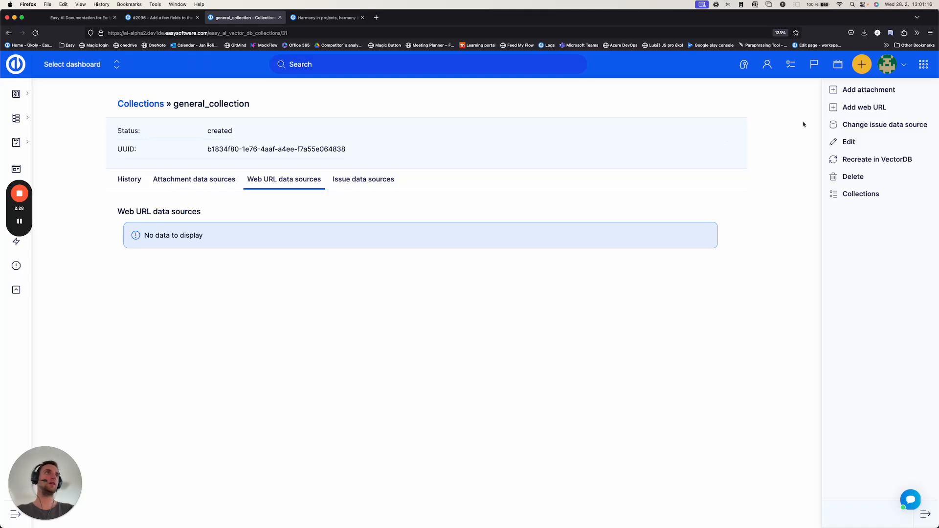
pyautogui.click(867, 108)
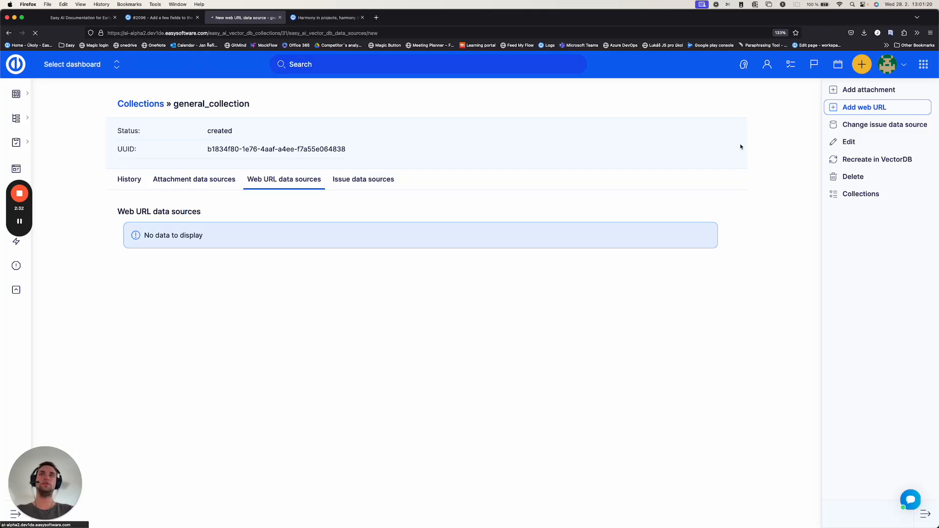
pyautogui.click(197, 134)
pyautogui.press('super+v')
pyautogui.click(410, 164)
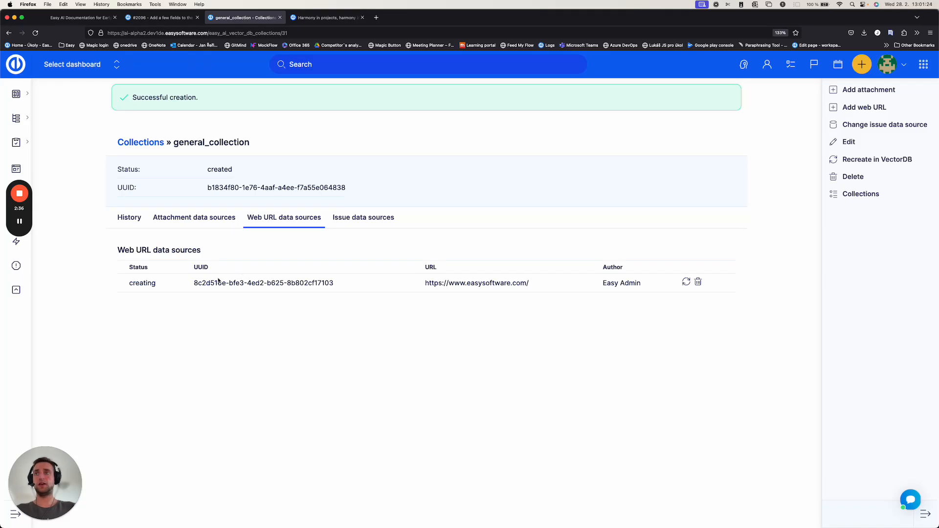
# Step: Check the new web URL source's status and reload the collection page to refresh it
pyautogui.moveTo(122, 283); pyautogui.dragTo(157, 282)
pyautogui.click(227, 324)
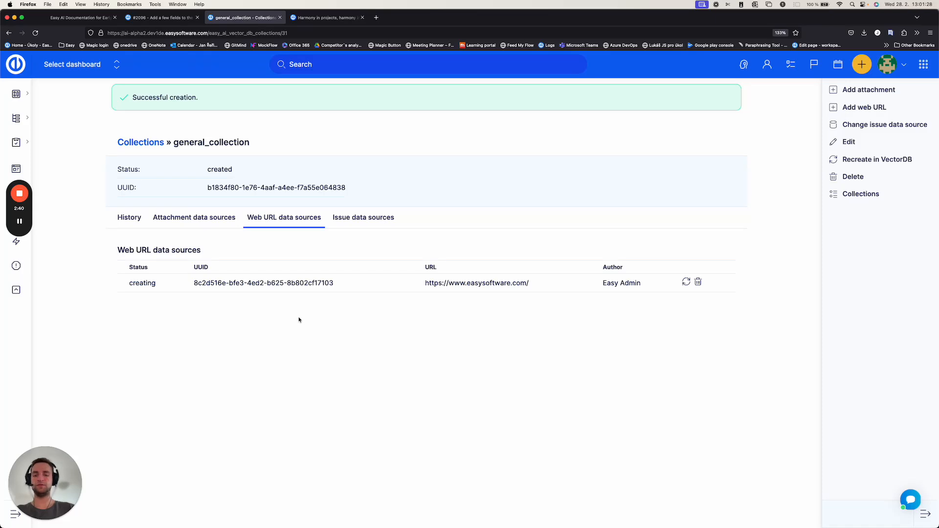
pyautogui.press('super+r')
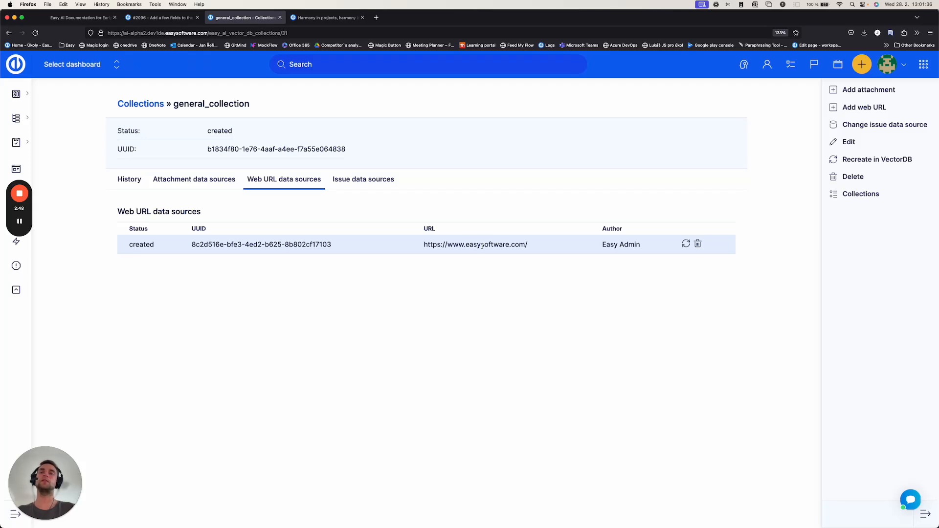
# Step: Show general_collection's issue data sources and open the issue data source for editing
pyautogui.click(369, 180)
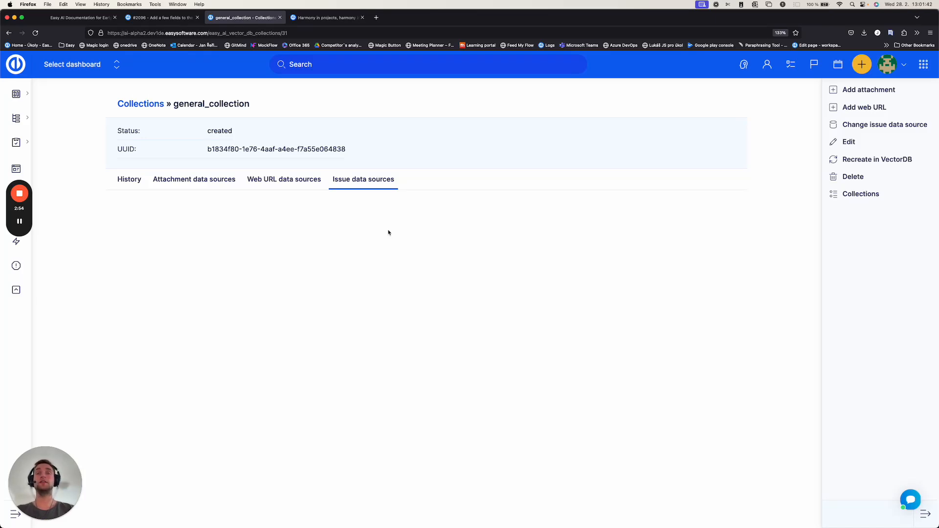
pyautogui.click(879, 127)
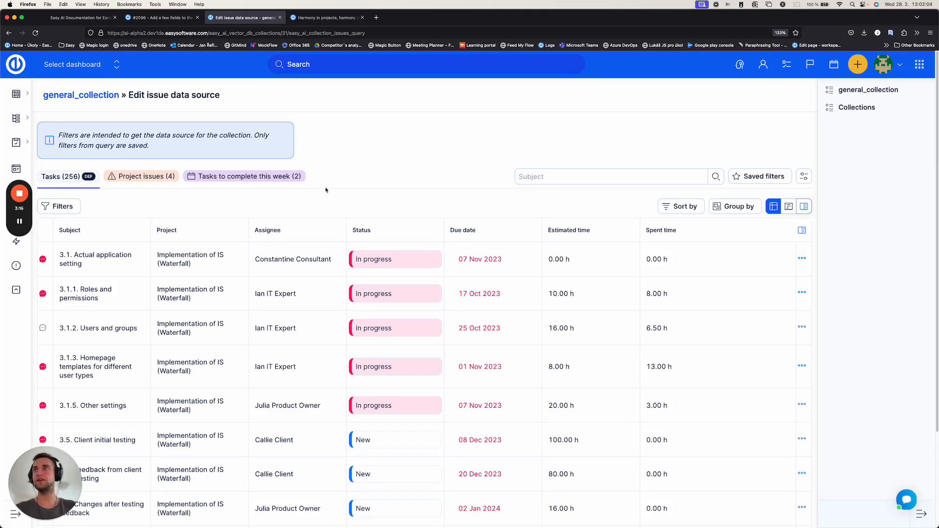
pyautogui.click(59, 208)
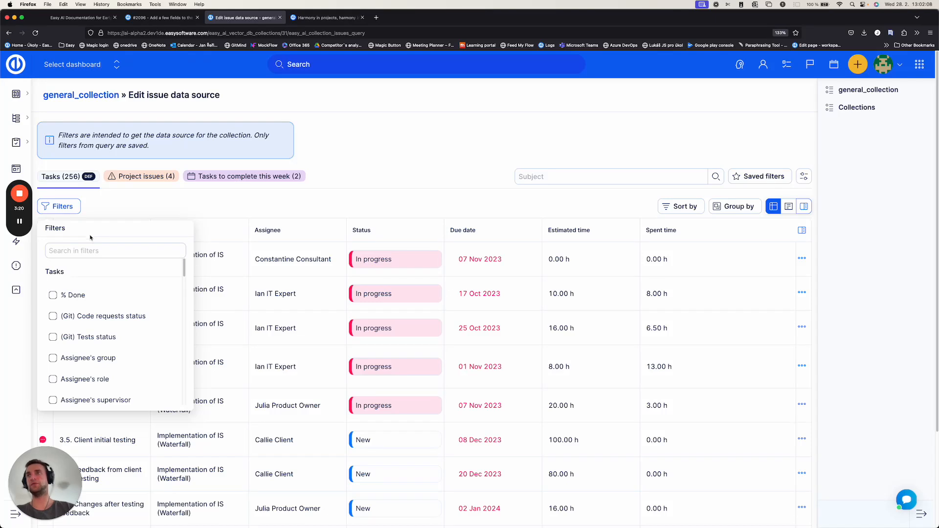
pyautogui.click(82, 248)
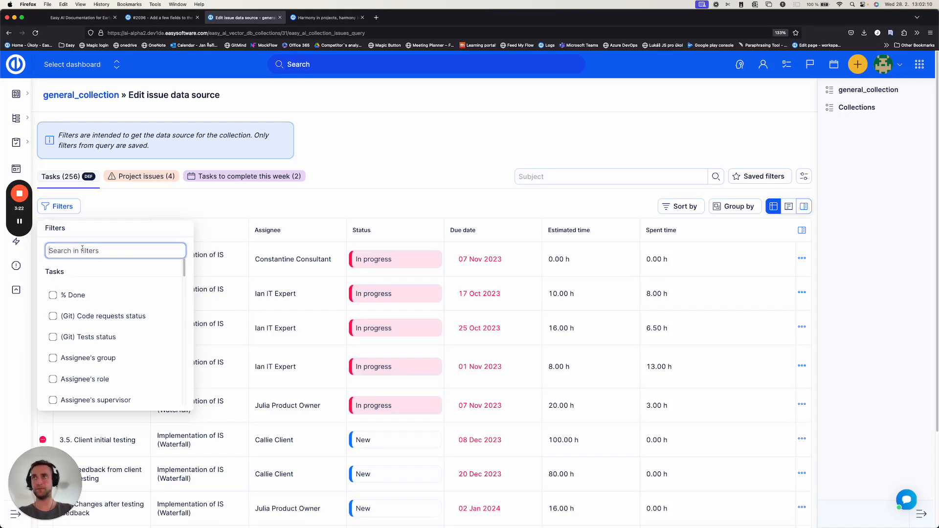
pyautogui.write('stat')
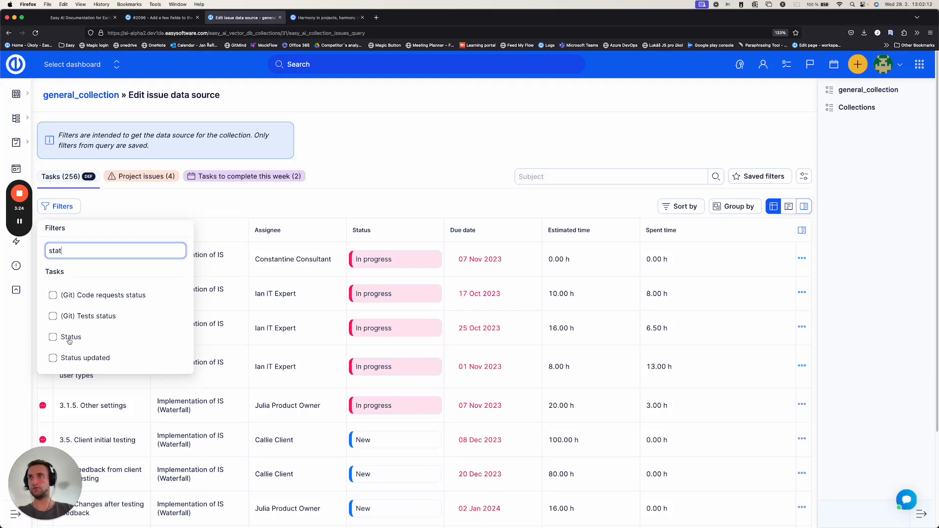
pyautogui.click(73, 339)
pyautogui.click(375, 304)
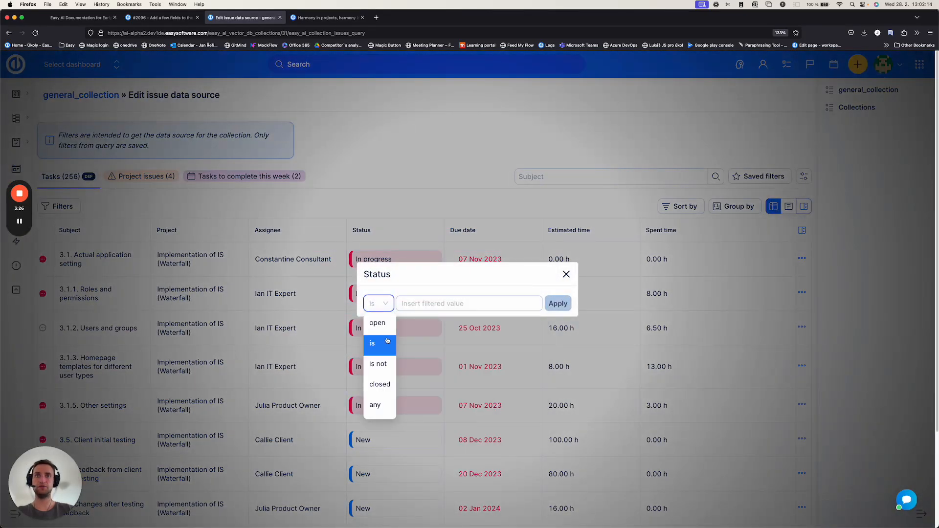
pyautogui.click(377, 322)
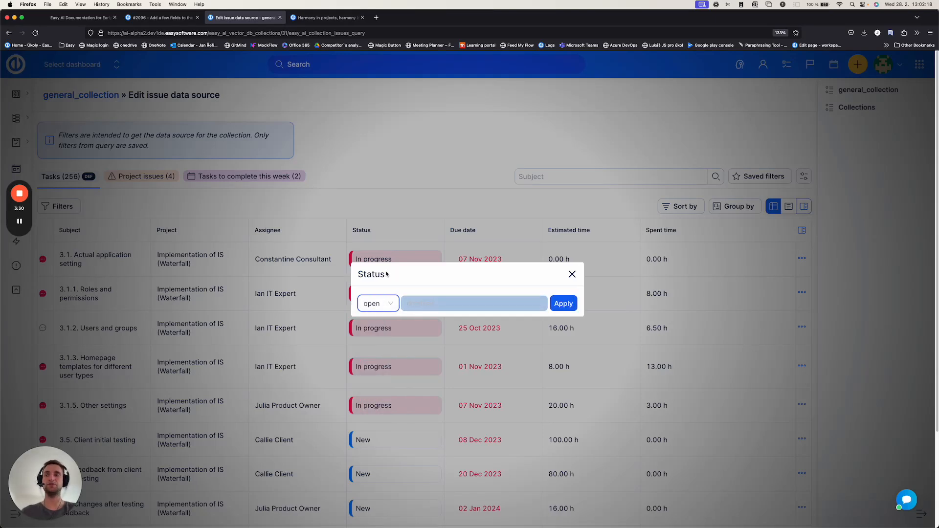
pyautogui.click(571, 274)
# Step: Filter the issue data source to tasks whose Tags is AI knowledge and save it
pyautogui.click(55, 207)
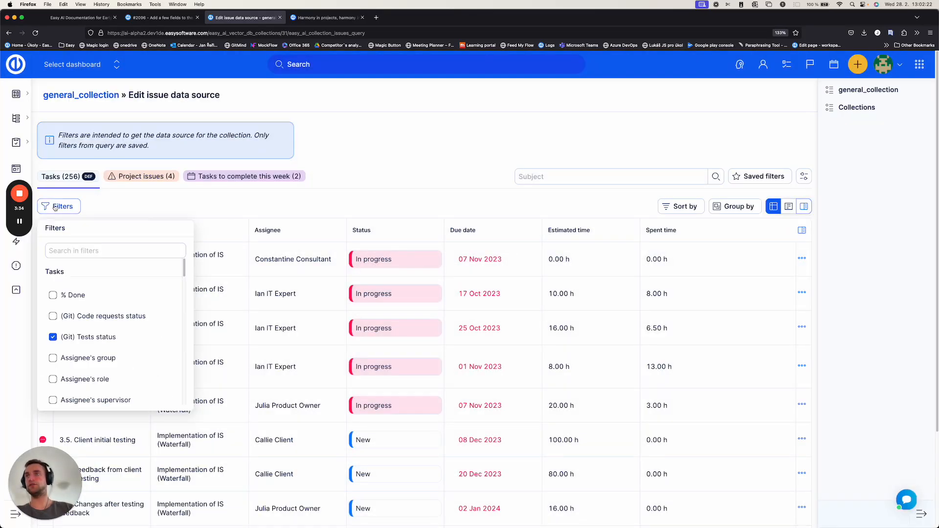
pyautogui.write('tag')
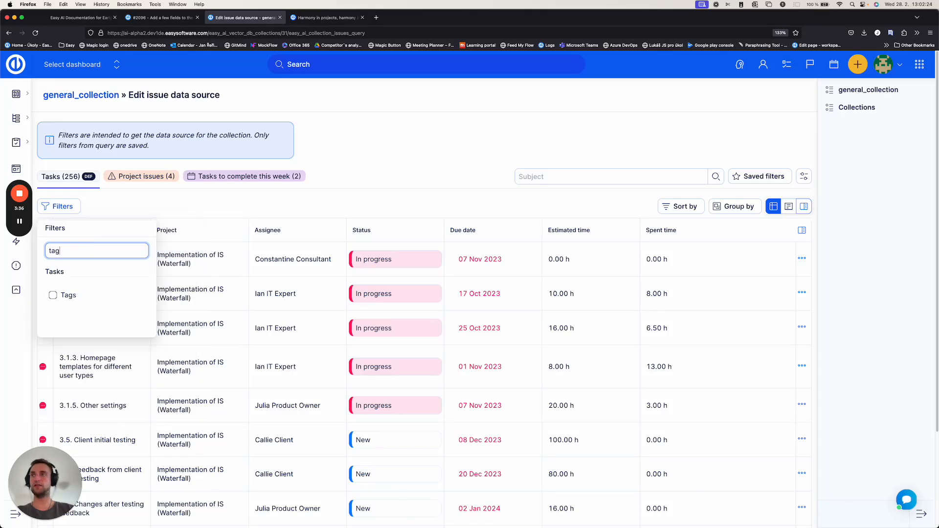
pyautogui.click(69, 295)
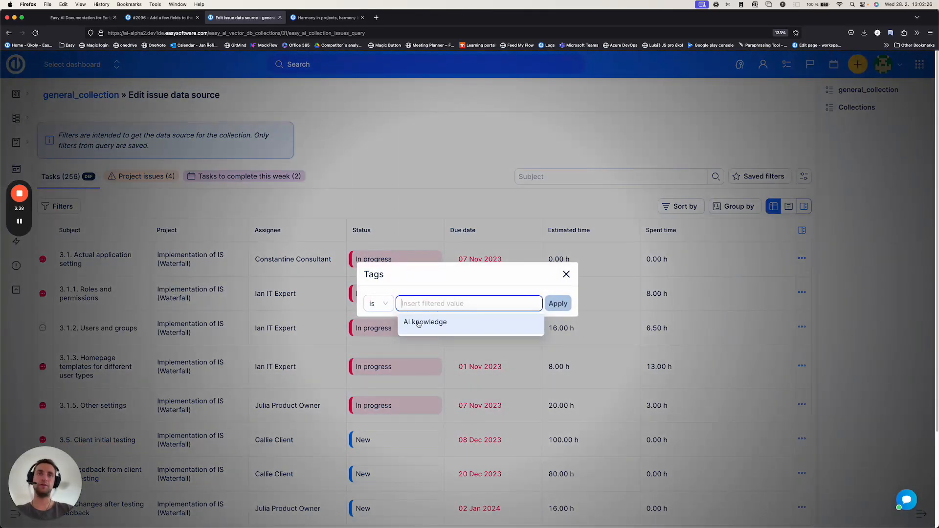
pyautogui.click(431, 324)
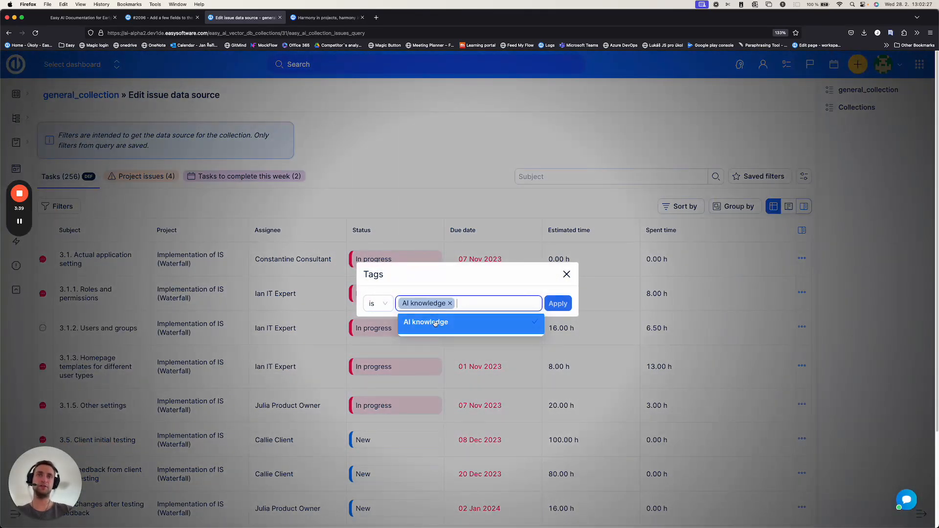
pyautogui.click(558, 304)
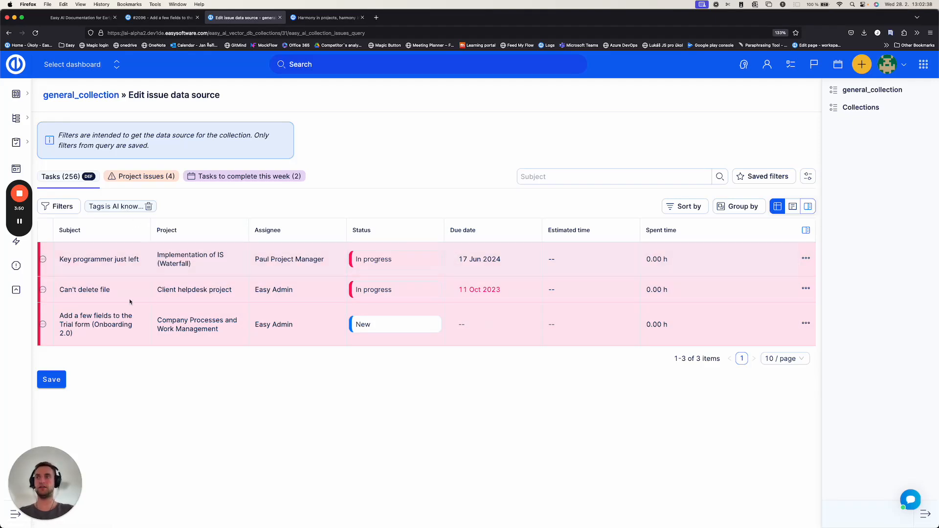
pyautogui.click(55, 382)
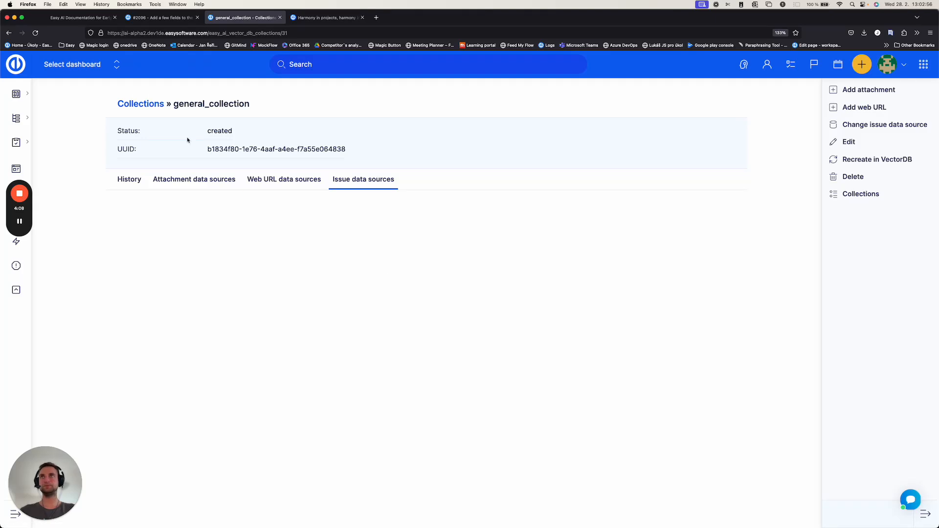
# Step: Open the collections overview, show the form for a new collection and go back without creating one
pyautogui.doubleClick(212, 103)
pyautogui.click(230, 112)
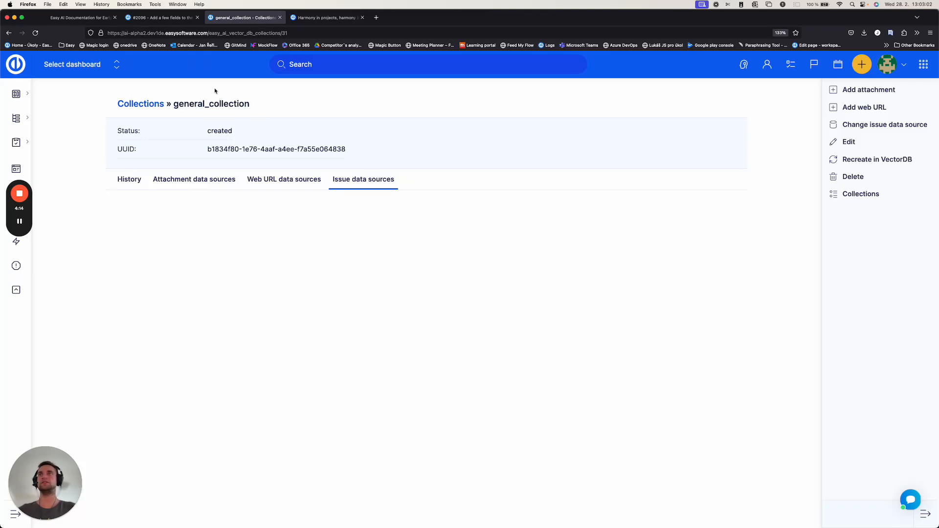
pyautogui.click(146, 105)
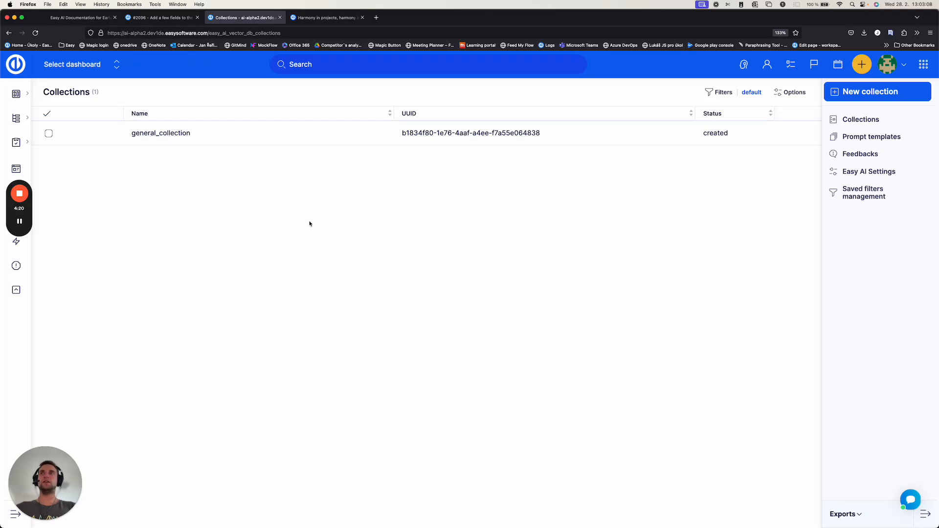
pyautogui.click(872, 94)
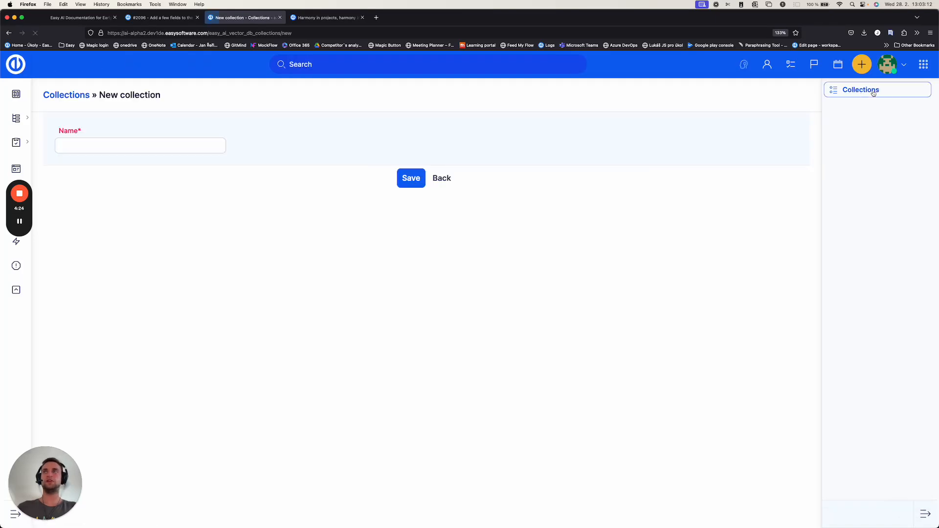
pyautogui.click(448, 181)
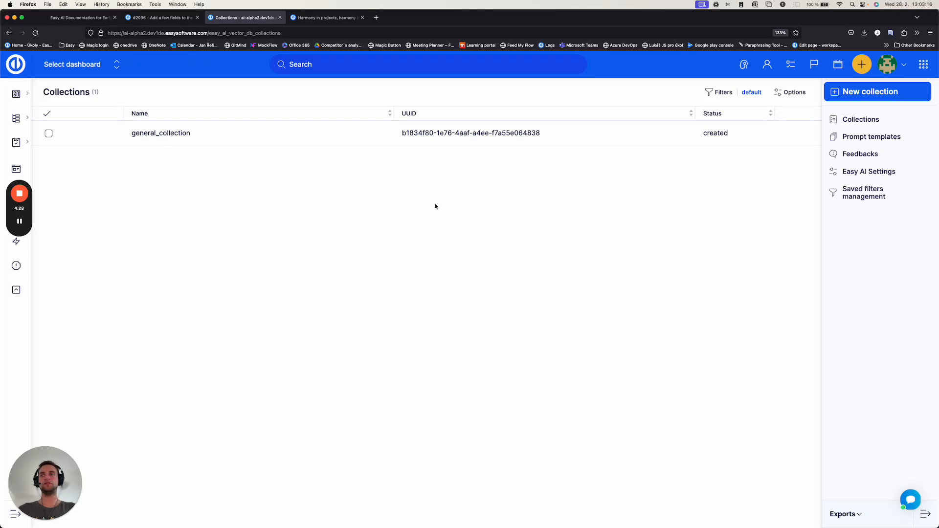
# Step: Open general_collection, highlight its name in the heading and return to the collections overview
pyautogui.click(173, 135)
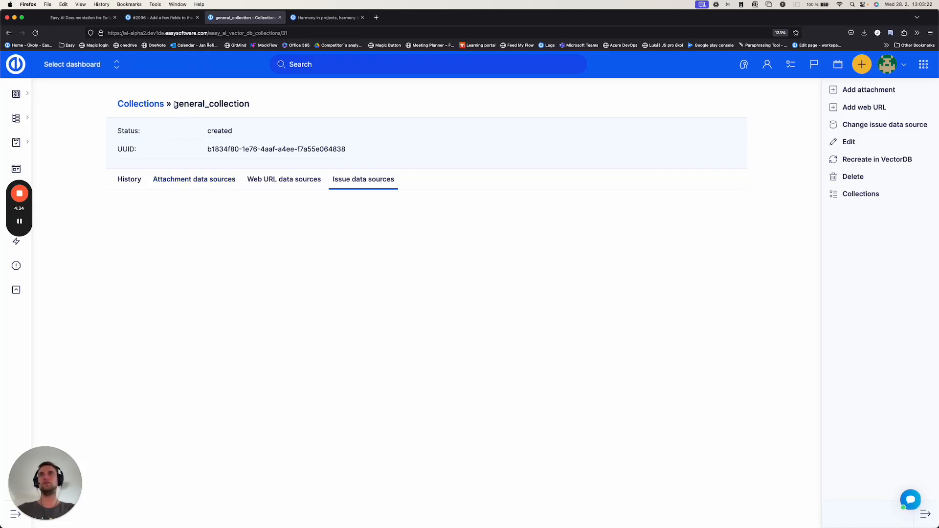
pyautogui.moveTo(174, 103); pyautogui.dragTo(263, 102)
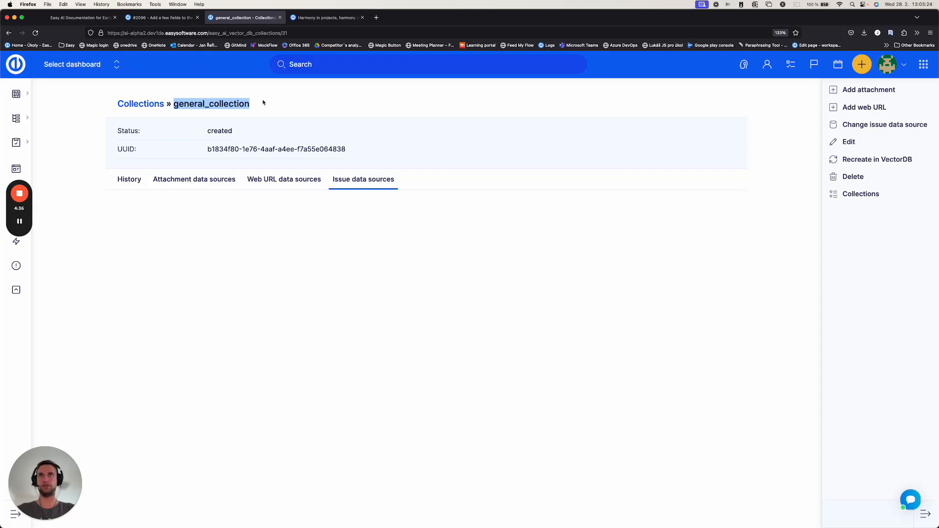
pyautogui.click(8, 33)
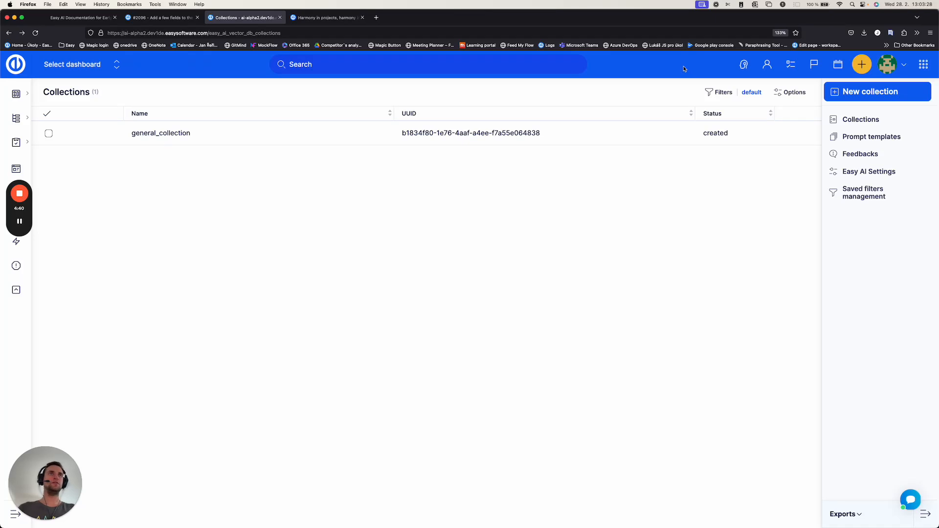
# Step: Open the AI Ask Assistant, show its answer and collection settings with the available collections, and close it
pyautogui.click(742, 65)
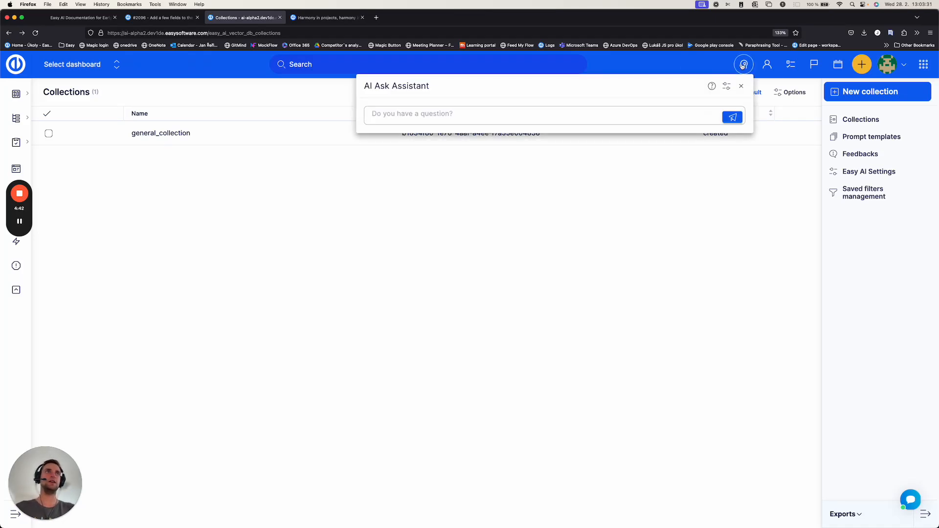
pyautogui.click(727, 87)
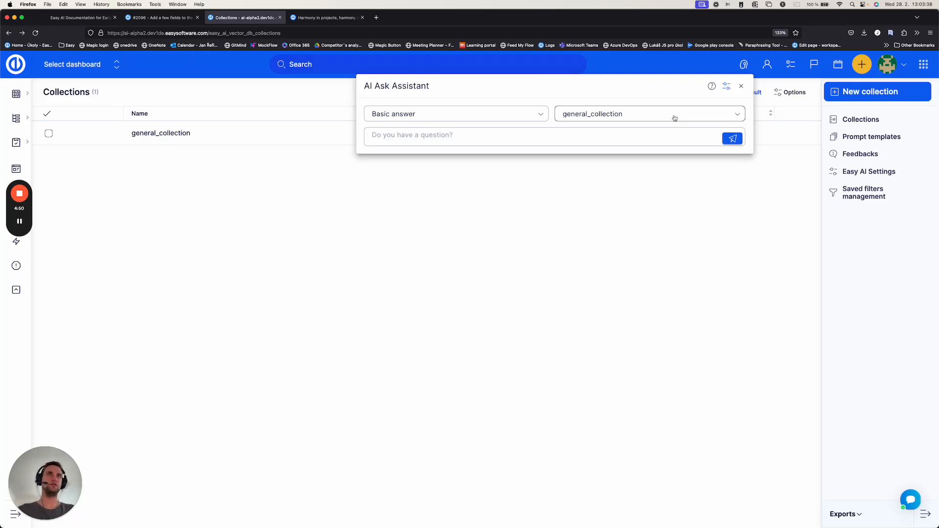
pyautogui.click(630, 119)
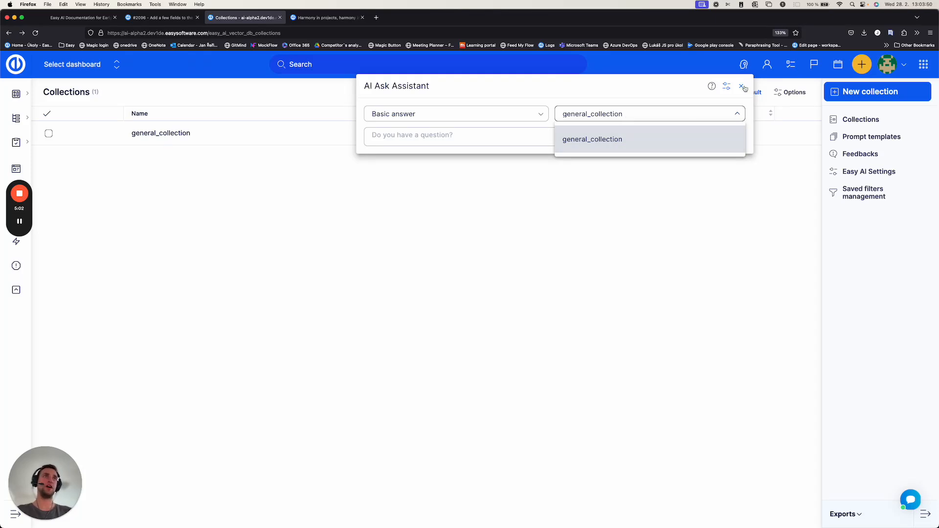
pyautogui.click(742, 87)
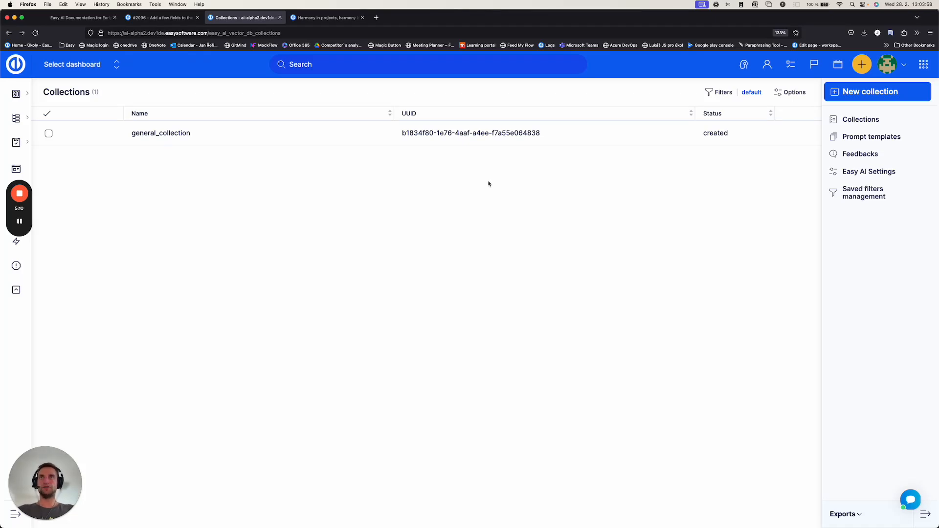
# Step: Reopen general_collection and review its attachment and web URL data sources
pyautogui.click(167, 133)
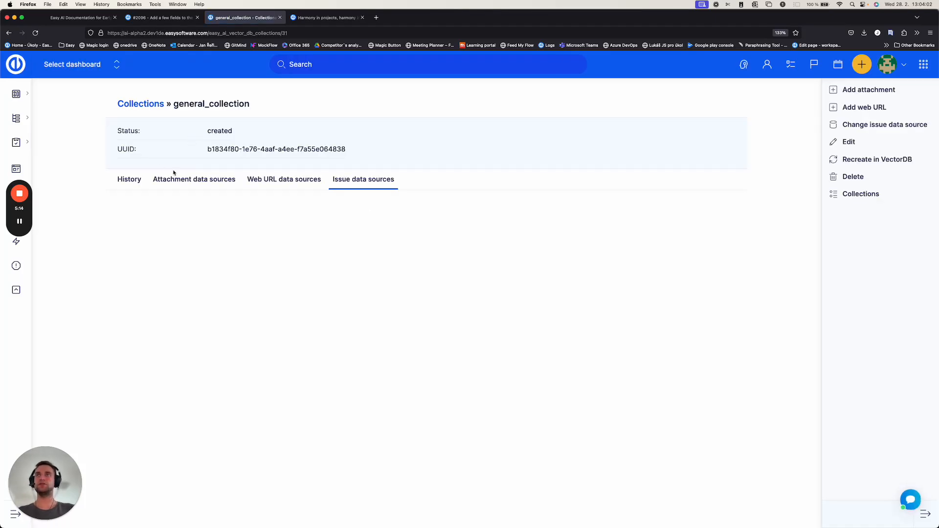
pyautogui.click(180, 180)
pyautogui.click(270, 181)
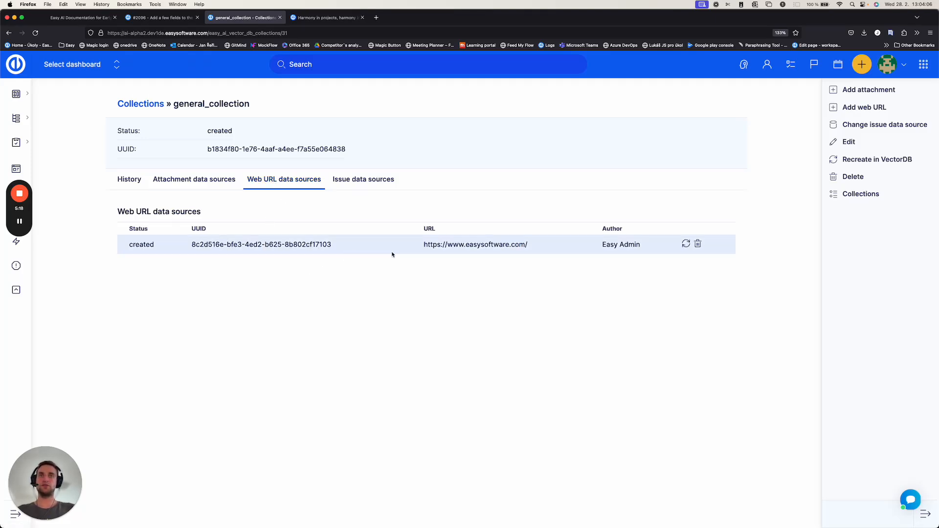
# Step: Ask the AI Ask Assistant "what is a company mission of easy software?"
pyautogui.click(743, 65)
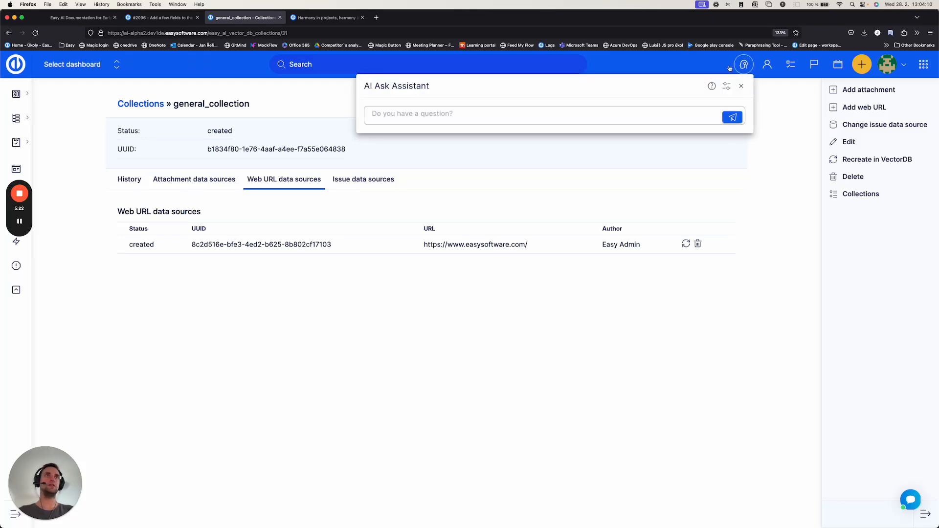
pyautogui.write('what')
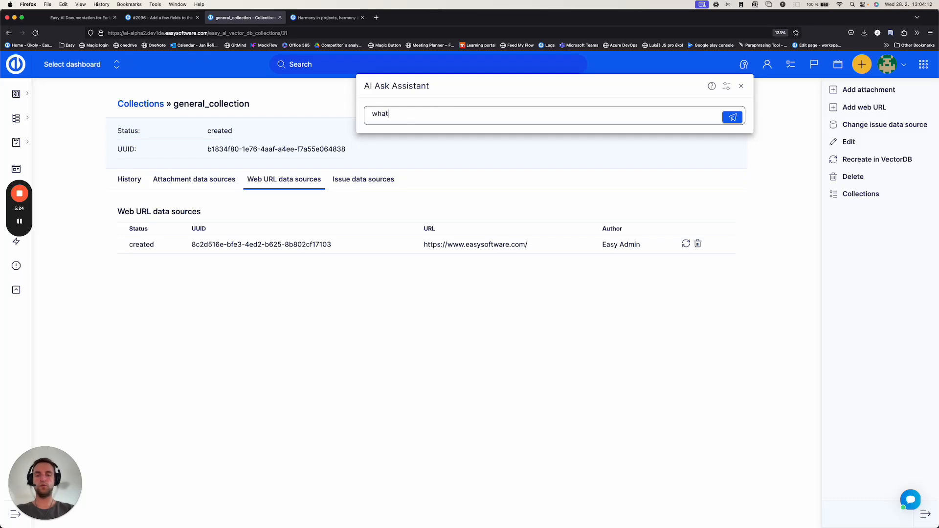
pyautogui.write(' is a compa')
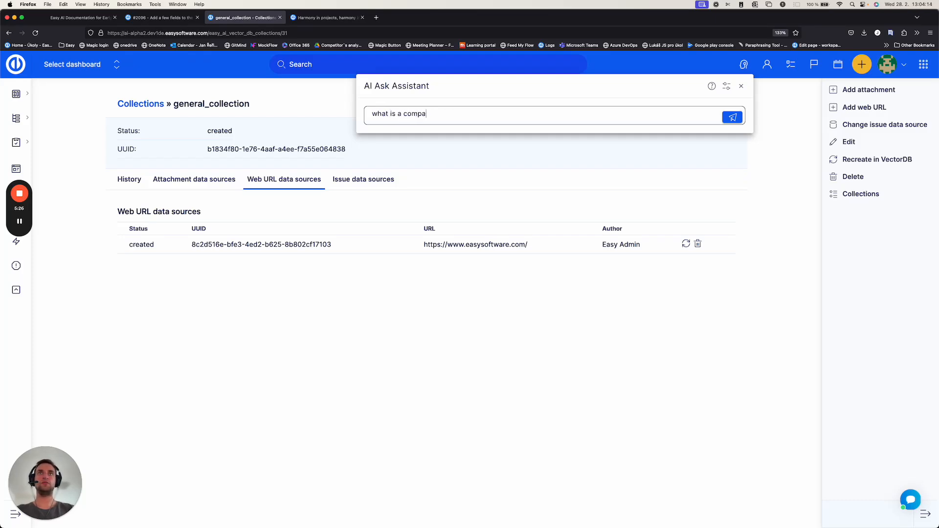
pyautogui.write('ny mission of eas')
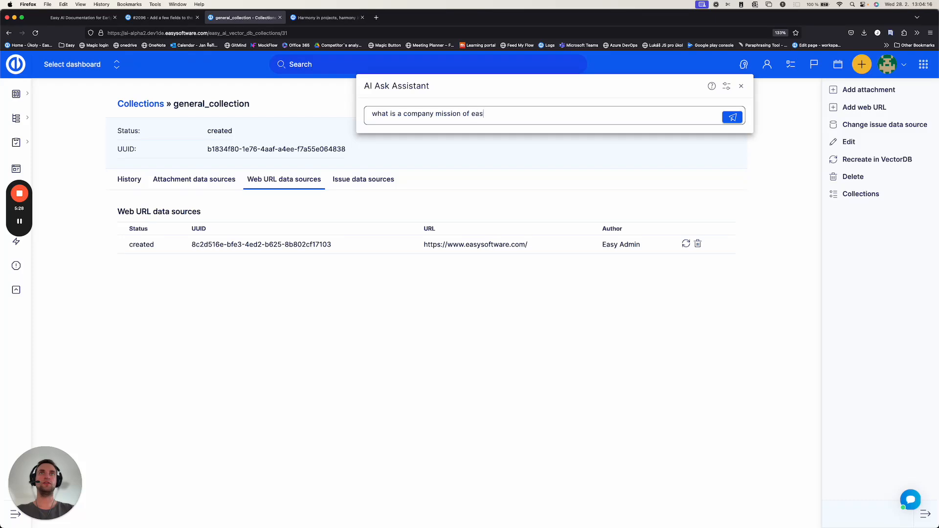
pyautogui.write('y software?')
pyautogui.press('Return')
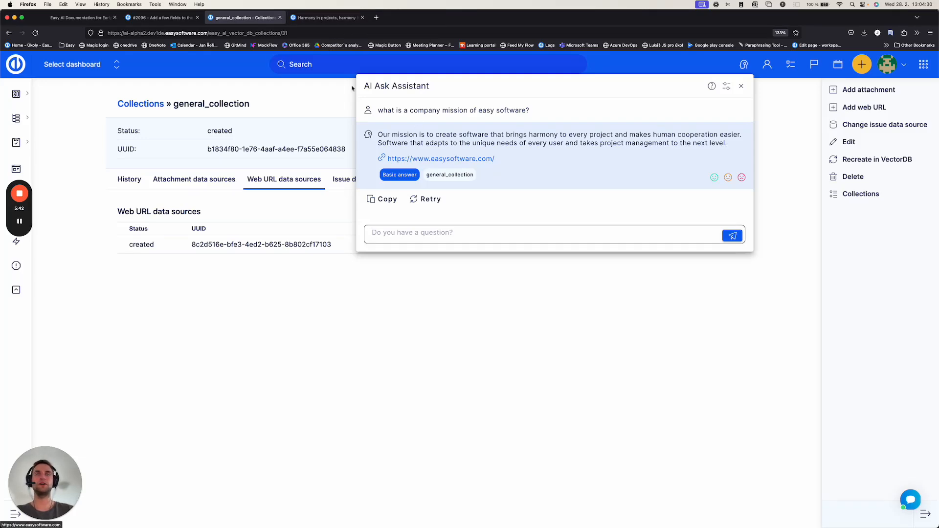
# Step: Switch to the open Easy Software website and compare its "Our mission" text with the assistant's answer
pyautogui.click(315, 18)
pyautogui.scroll(-20, 386, 250)
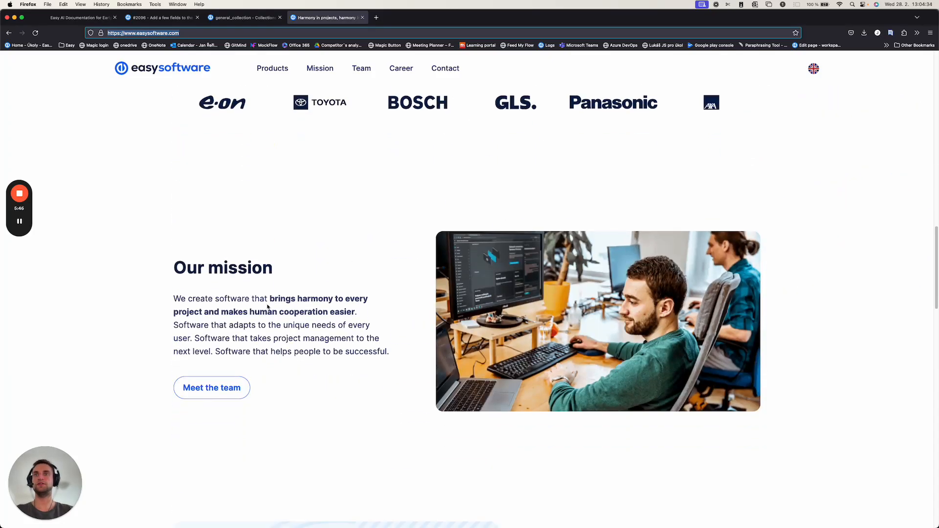
pyautogui.moveTo(233, 298); pyautogui.dragTo(324, 338)
pyautogui.click(306, 197)
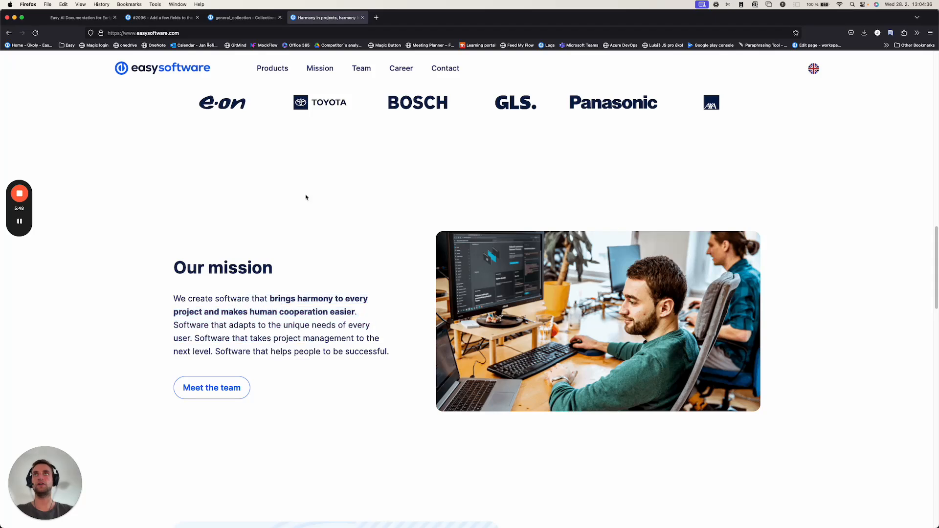
# Step: Return to general_collection, close the AI Ask Assistant and show the attachment data sources
pyautogui.click(243, 16)
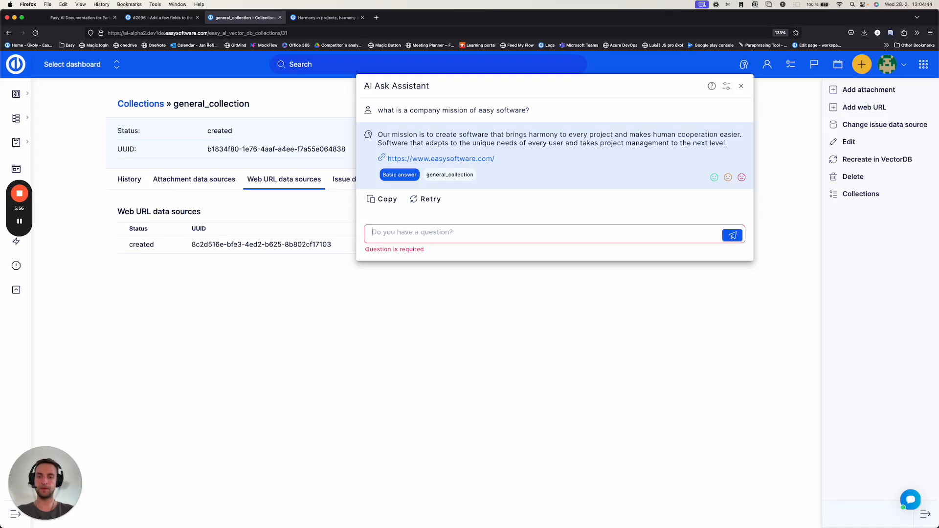
pyautogui.click(741, 85)
pyautogui.click(211, 184)
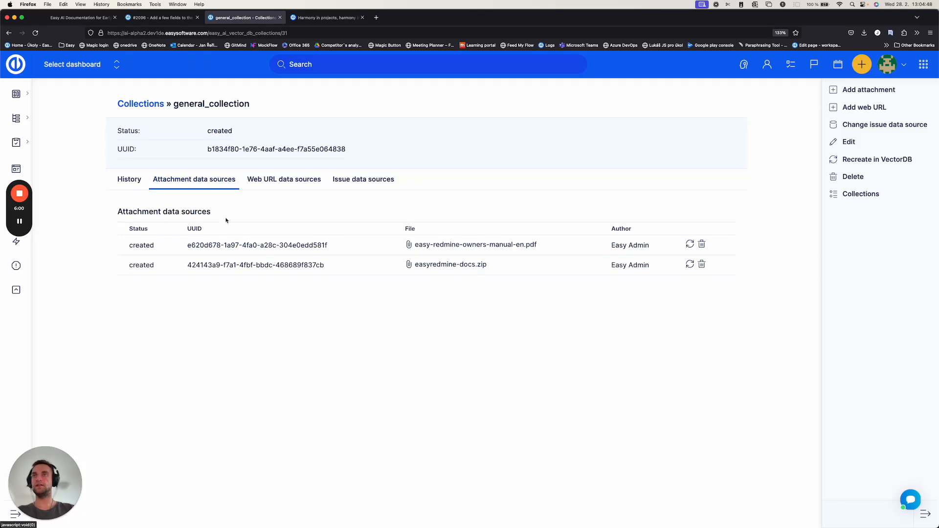
# Step: Start a fresh AI Ask Assistant conversation and ask "how to create a custom field?"
pyautogui.click(743, 64)
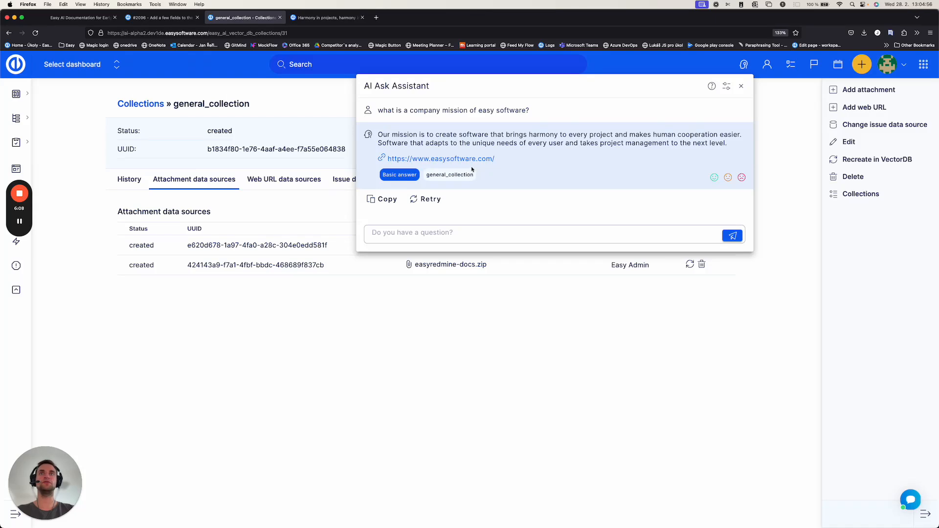
pyautogui.press('Escape')
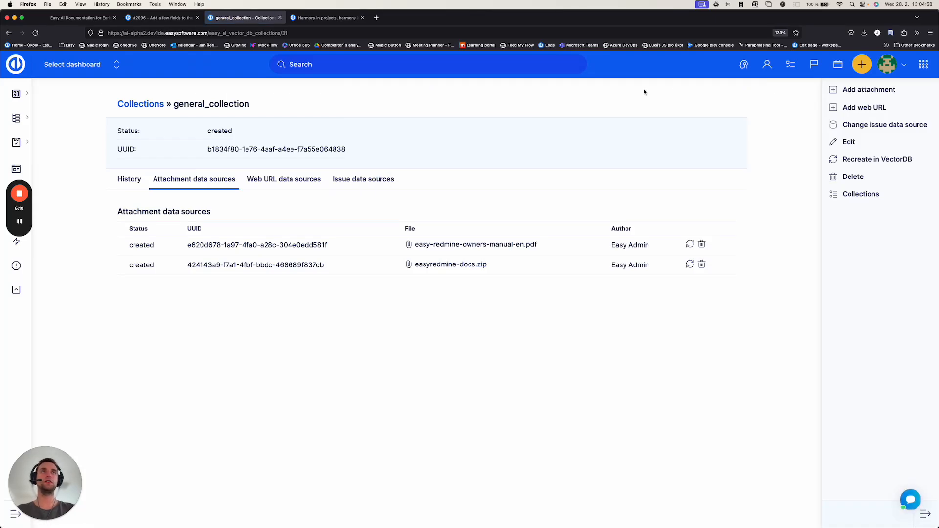
pyautogui.click(744, 64)
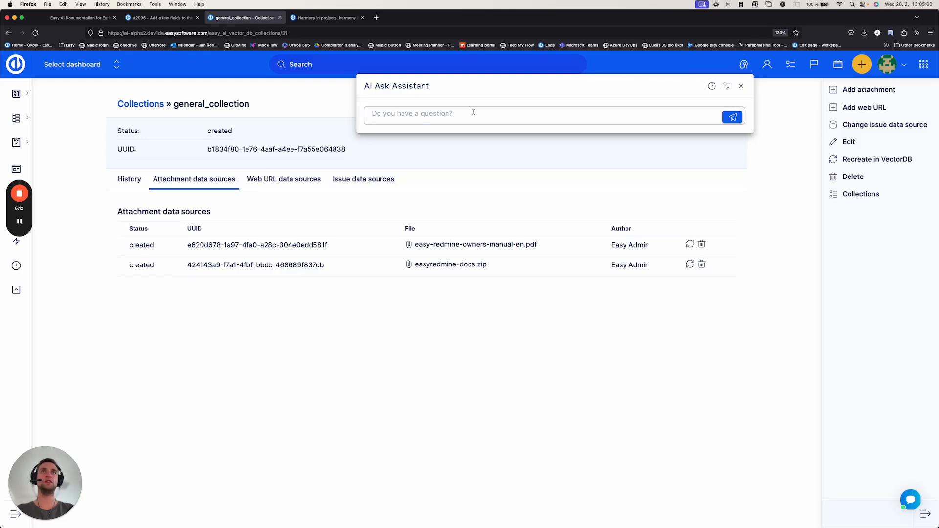
pyautogui.click(439, 115)
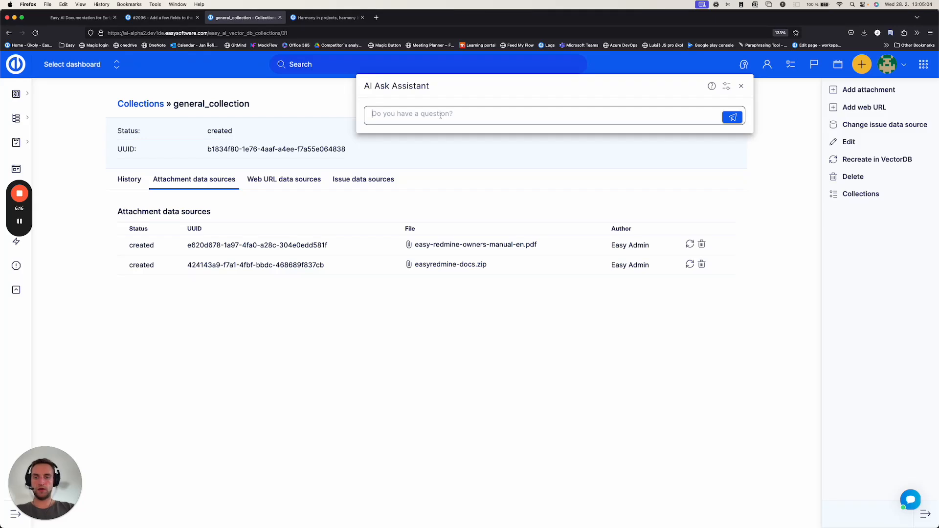
pyautogui.write('how to create a ')
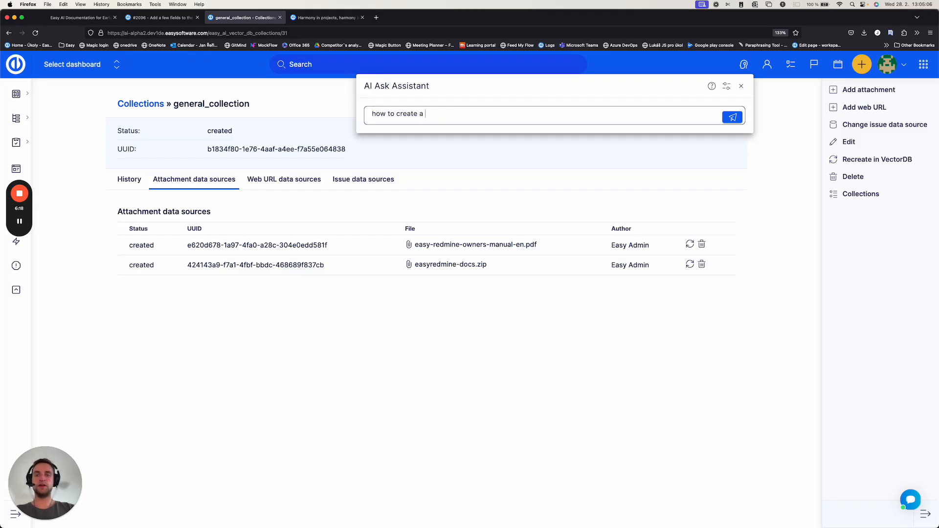
pyautogui.write('custom fiel')
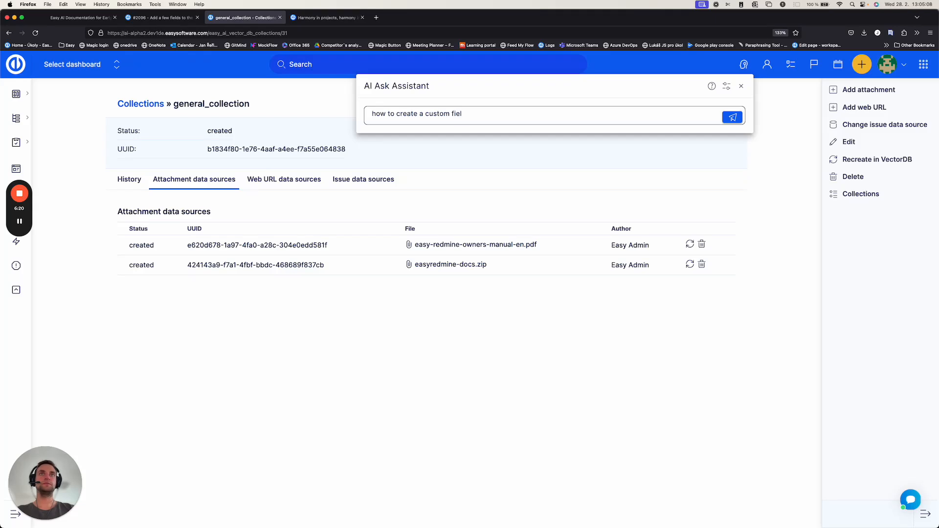
pyautogui.write('d?')
pyautogui.press('Return')
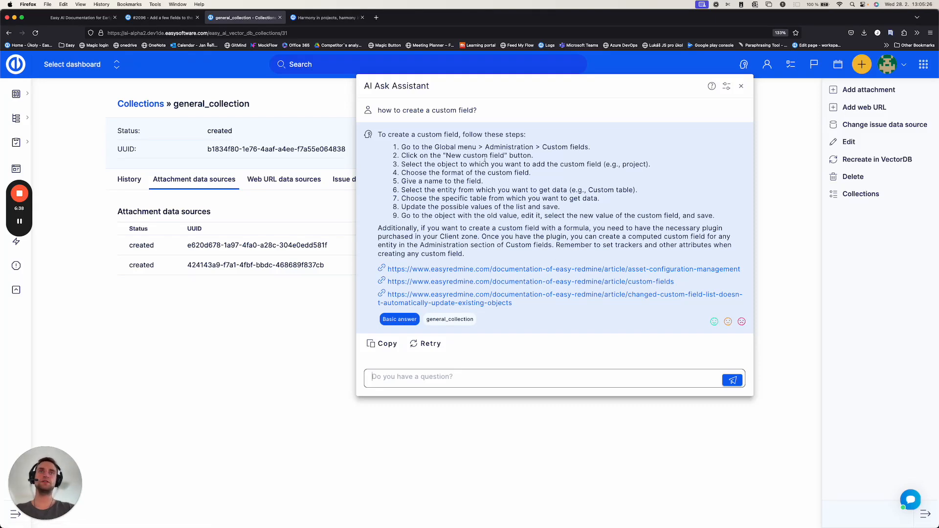
# Step: Review the custom field answer's steps, close the assistant and show general_collection's issue data sources
pyautogui.moveTo(436, 150); pyautogui.dragTo(488, 201)
pyautogui.click(489, 201)
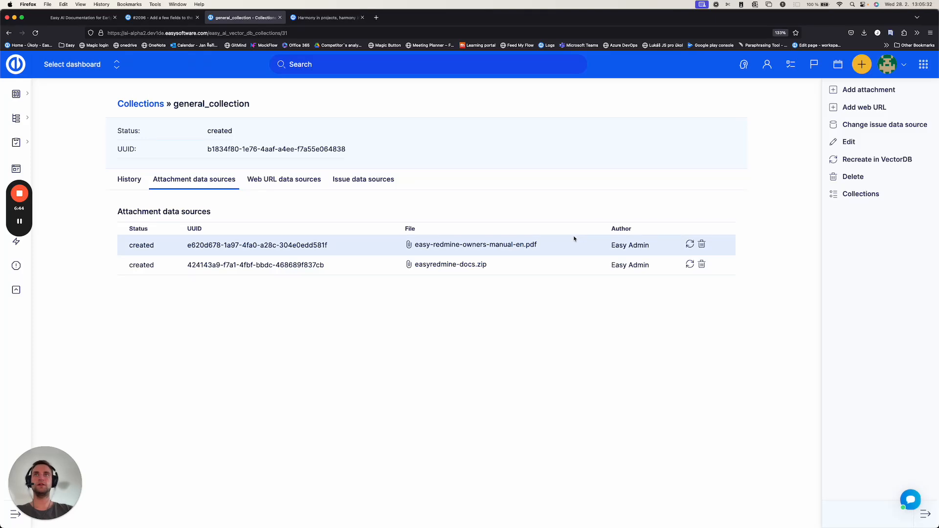
pyautogui.click(356, 179)
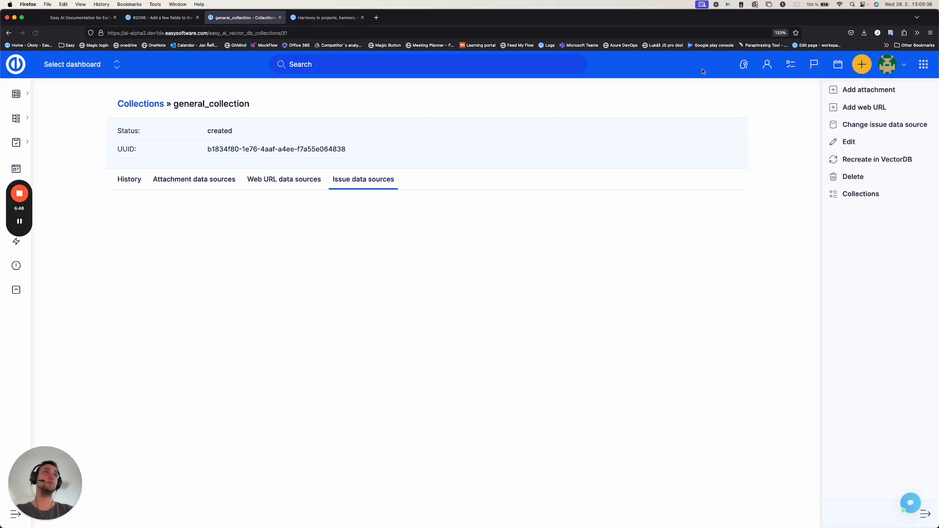
pyautogui.click(743, 64)
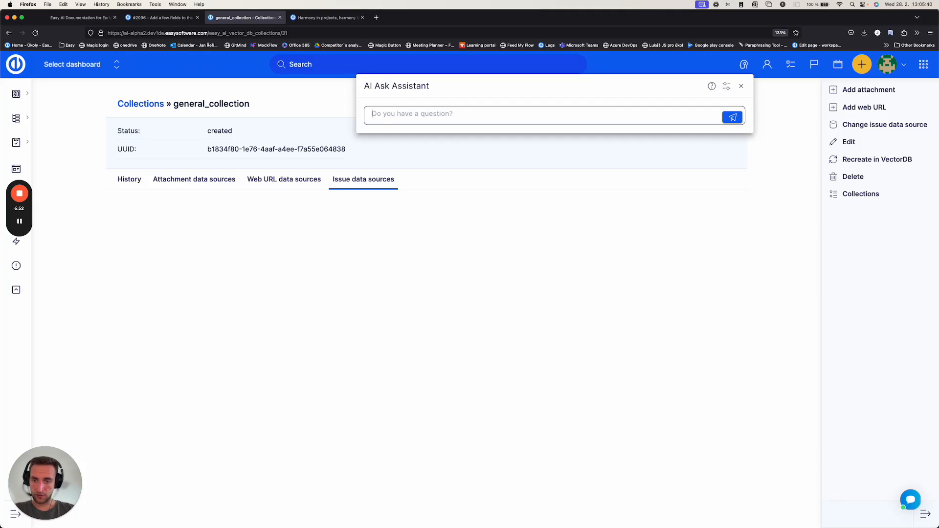
# Step: Switch to task #2096 and examine its title and the new form's field list in the description
pyautogui.click(137, 18)
pyautogui.moveTo(171, 182); pyautogui.dragTo(372, 182)
pyautogui.click(339, 184)
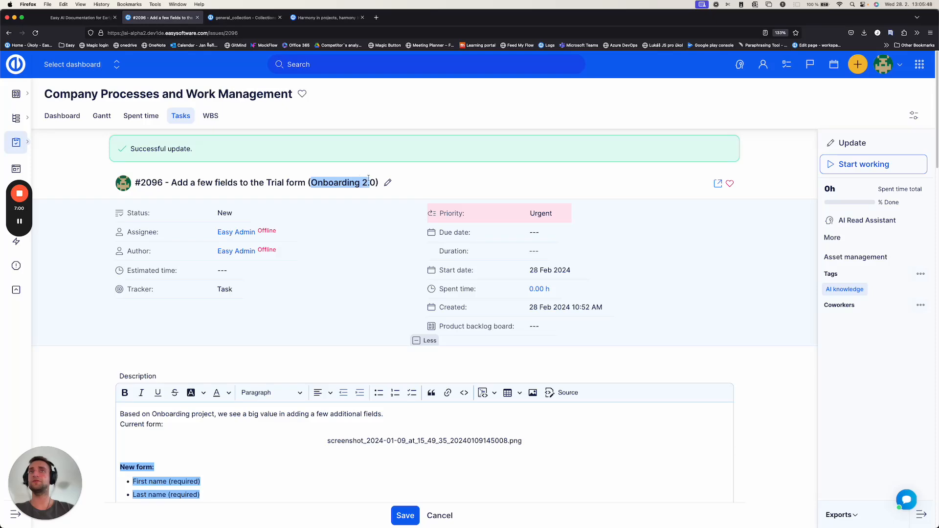
pyautogui.click(313, 316)
pyautogui.scroll(-3, 313, 316)
pyautogui.scroll(-3, 306, 331)
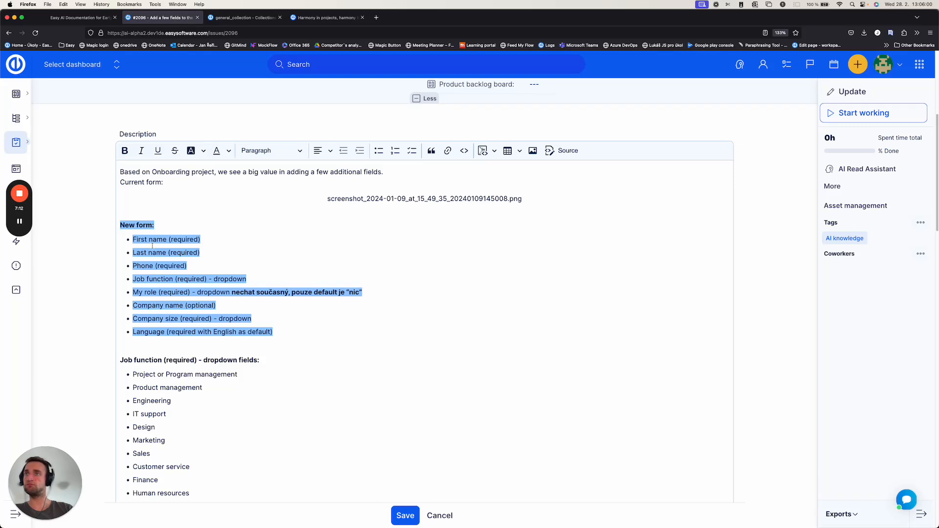
# Step: Examine the task description's dropdown options for job function, role and company size
pyautogui.scroll(-3, 155, 315)
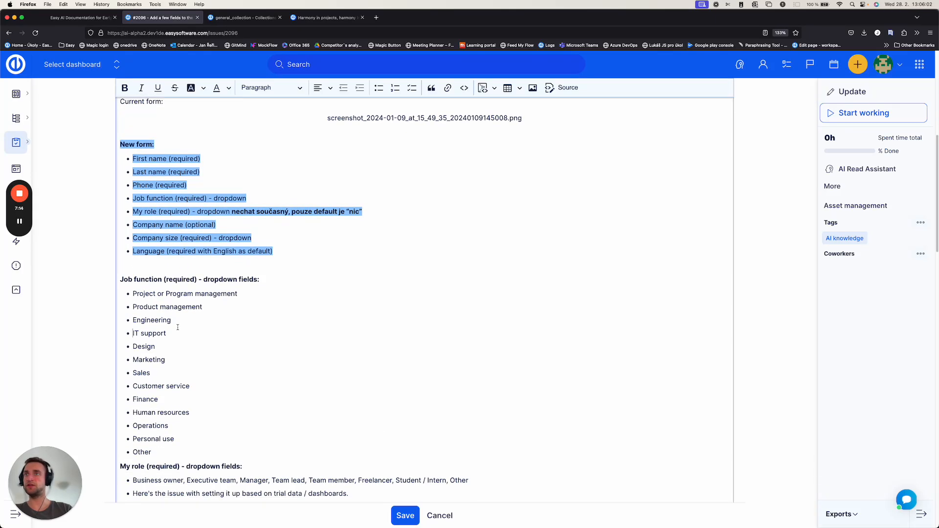
pyautogui.doubleClick(150, 279)
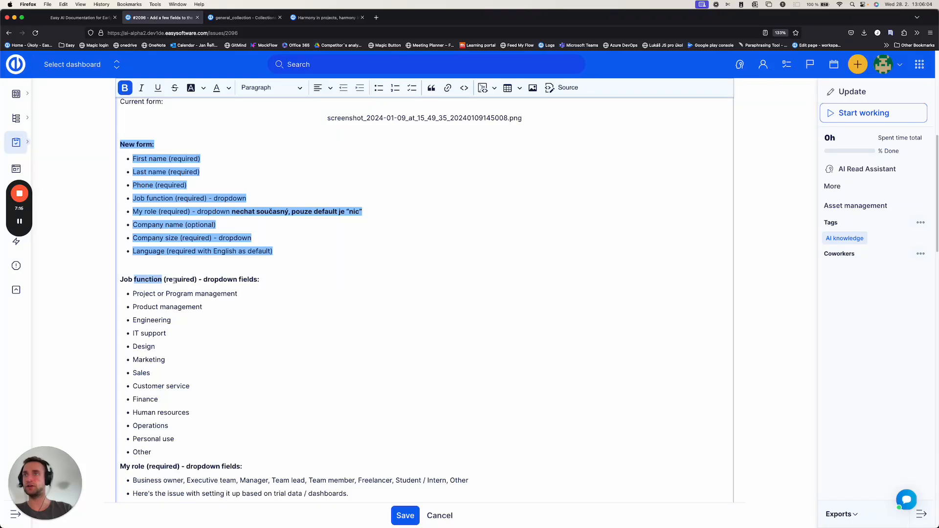
pyautogui.scroll(-6, 156, 344)
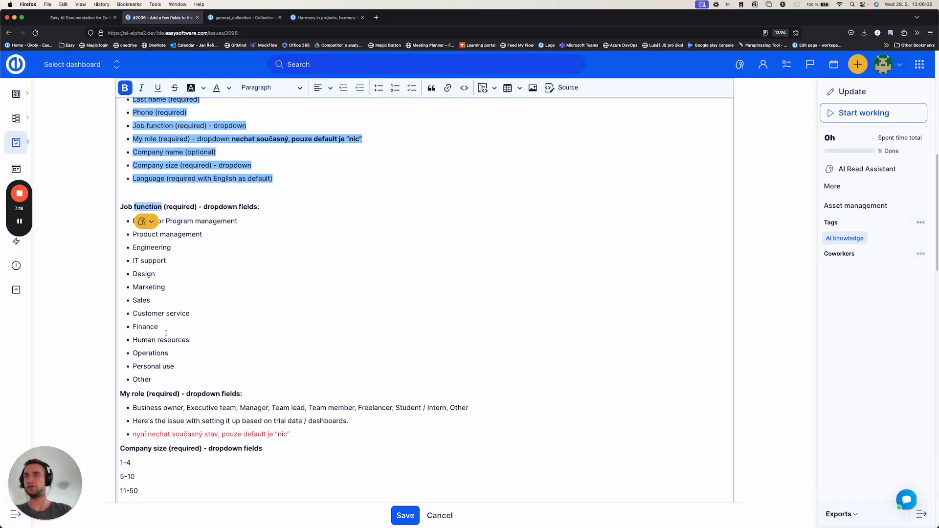
pyautogui.moveTo(132, 355); pyautogui.dragTo(264, 353)
pyautogui.moveTo(120, 379); pyautogui.dragTo(212, 435)
pyautogui.click(213, 434)
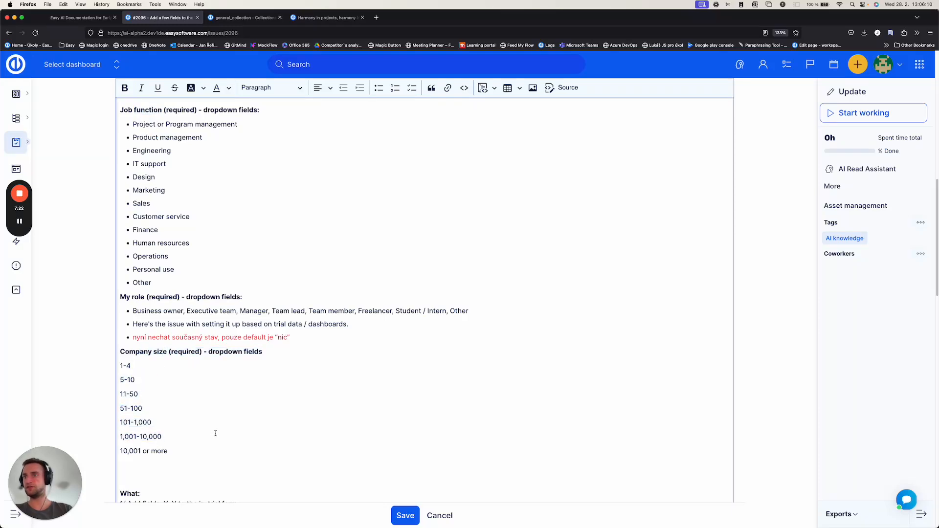
pyautogui.scroll(-4, 214, 432)
pyautogui.scroll(12, 219, 366)
pyautogui.scroll(8, 218, 364)
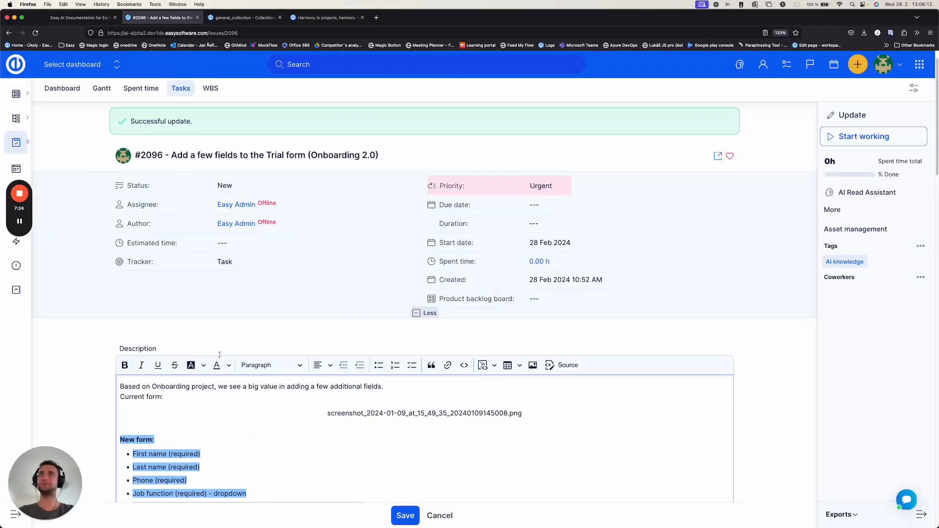
# Step: Return to general_collection and ask the AI Ask Assistant "add a few"
pyautogui.click(329, 18)
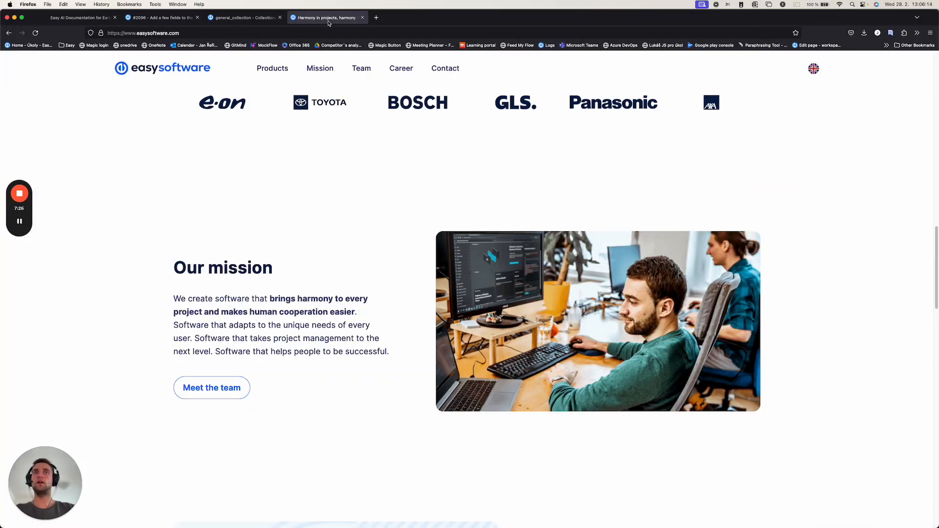
pyautogui.click(245, 18)
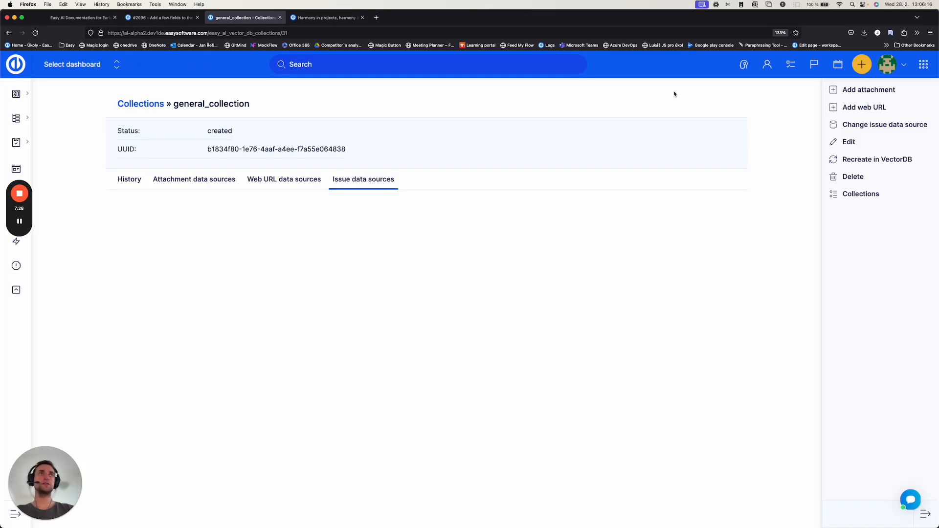
pyautogui.click(743, 64)
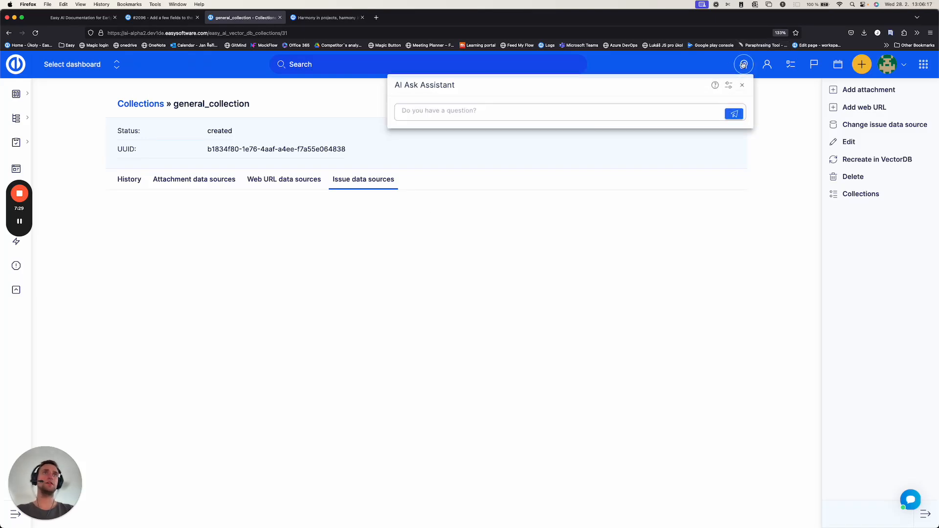
pyautogui.click(495, 114)
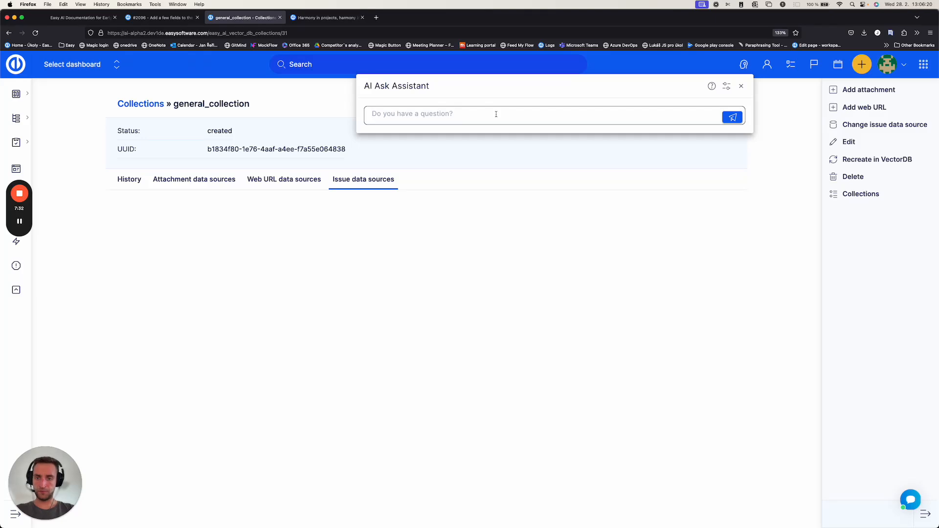
pyautogui.write('add a')
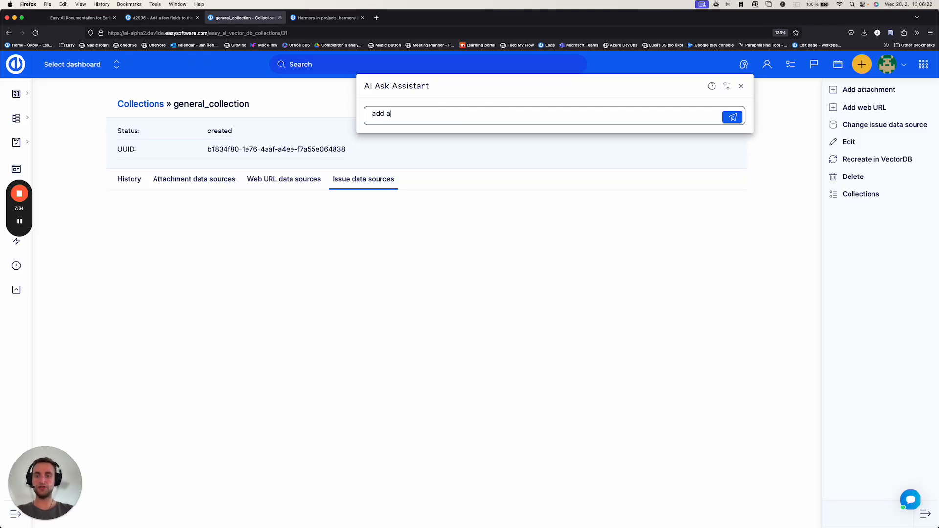
pyautogui.write(' few')
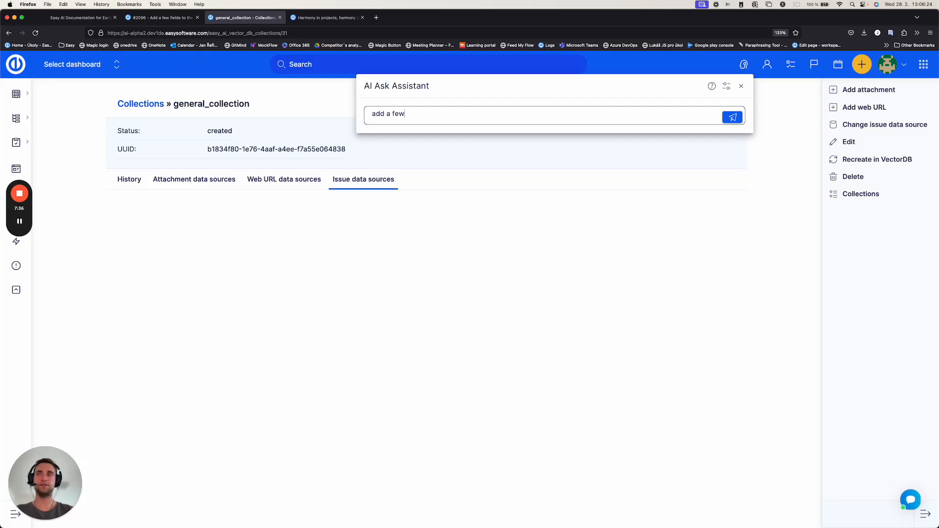
pyautogui.press('Return')
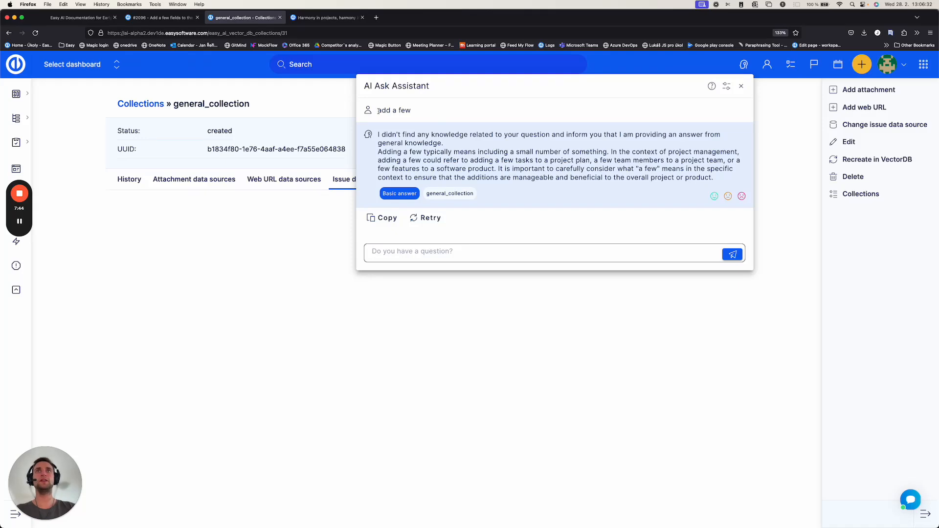
# Step: Compare the "add a few" question with the title of task #2096, and close the assistant on general_collection
pyautogui.moveTo(377, 111); pyautogui.dragTo(412, 111)
pyautogui.click(179, 19)
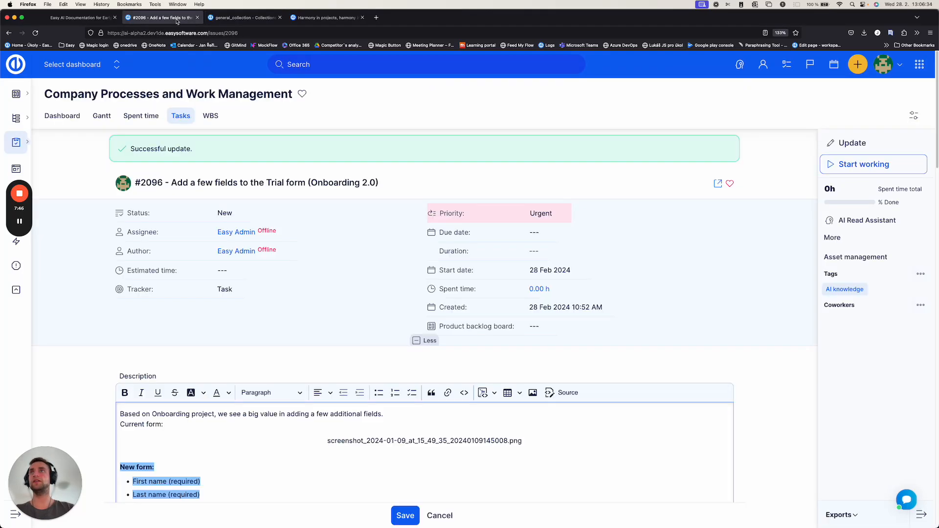
pyautogui.moveTo(170, 182); pyautogui.dragTo(206, 183)
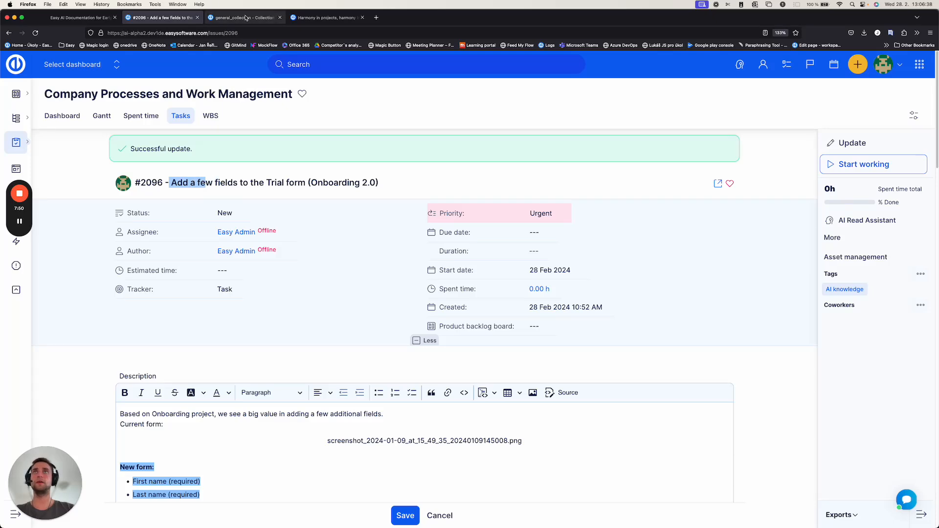
pyautogui.click(243, 18)
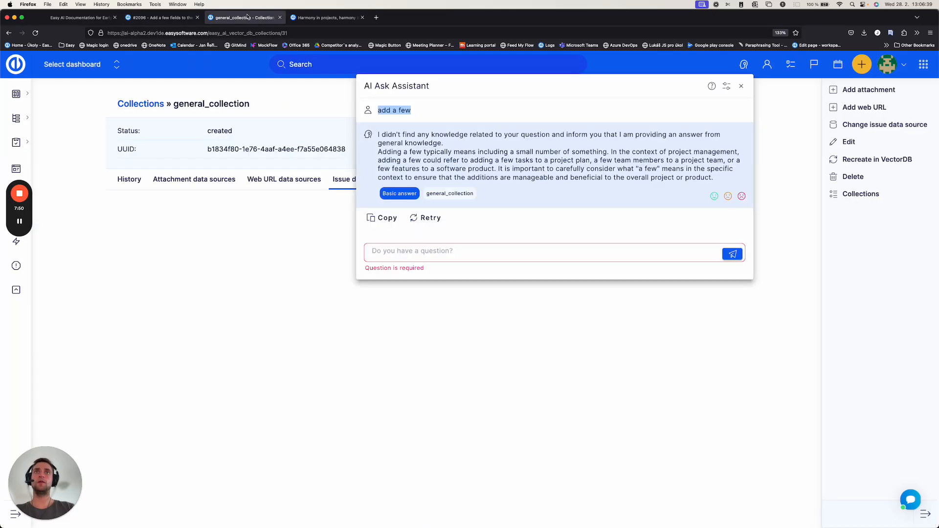
pyautogui.tripleClick(424, 112)
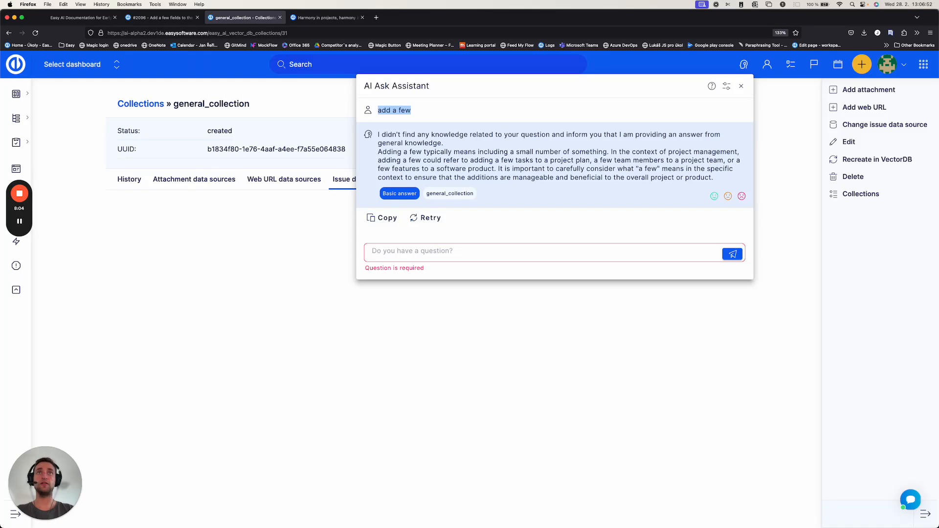
pyautogui.tripleClick(419, 114)
pyautogui.doubleClick(415, 113)
pyautogui.click(415, 112)
pyautogui.press('Escape')
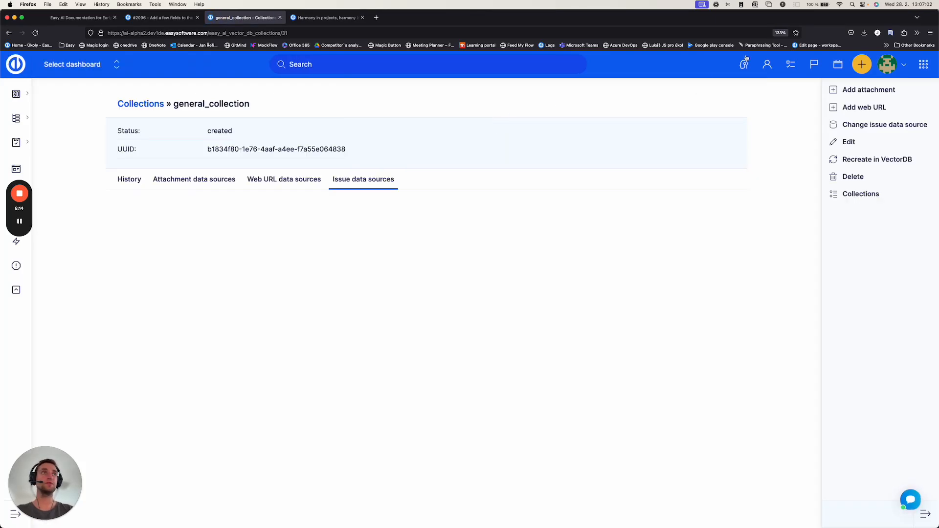
# Step: Ask "What are job functions in a new trial form?" in a fresh AI Ask Assistant conversation, checking the wording against task #2096
pyautogui.click(743, 66)
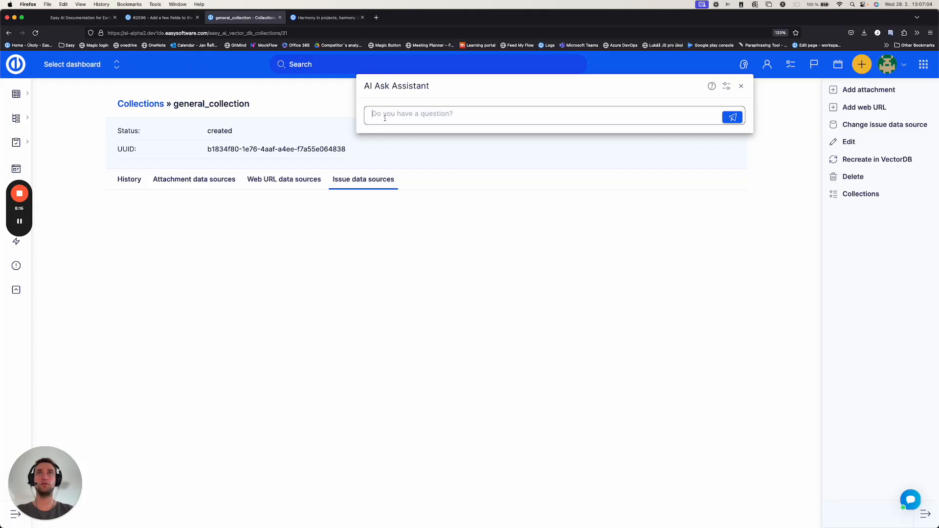
pyautogui.write('What are ')
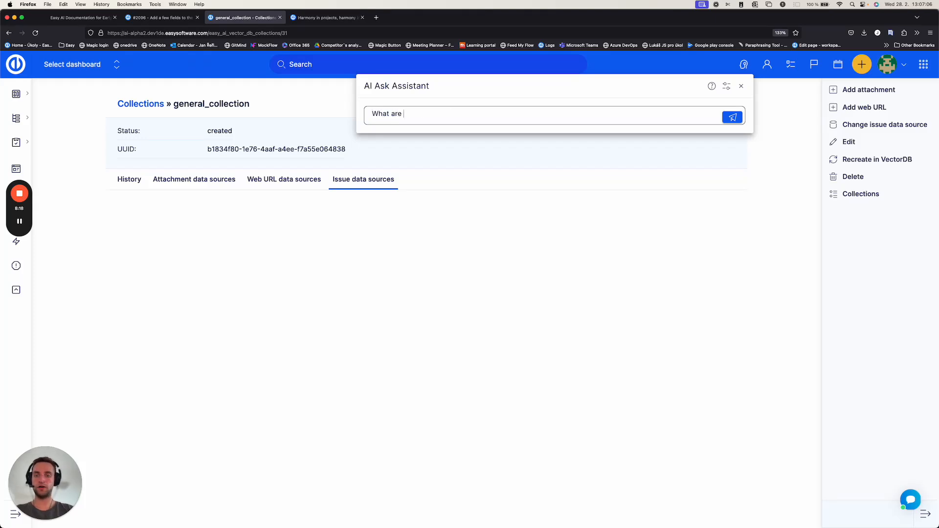
pyautogui.write('job function')
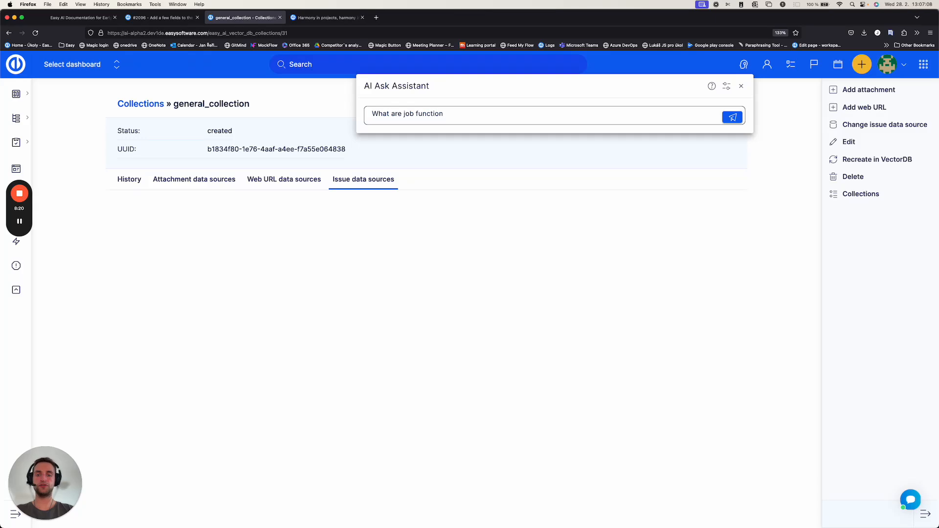
pyautogui.write('s in a new tri')
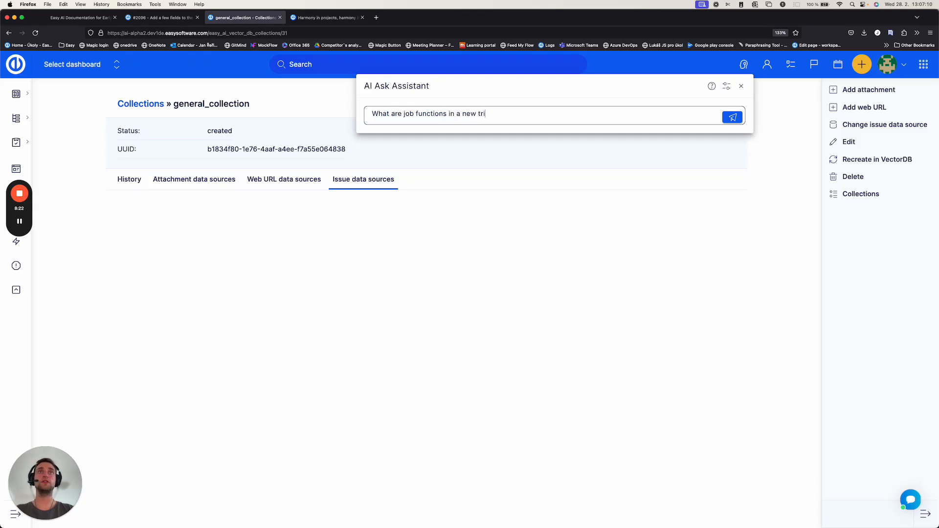
pyautogui.write('al form')
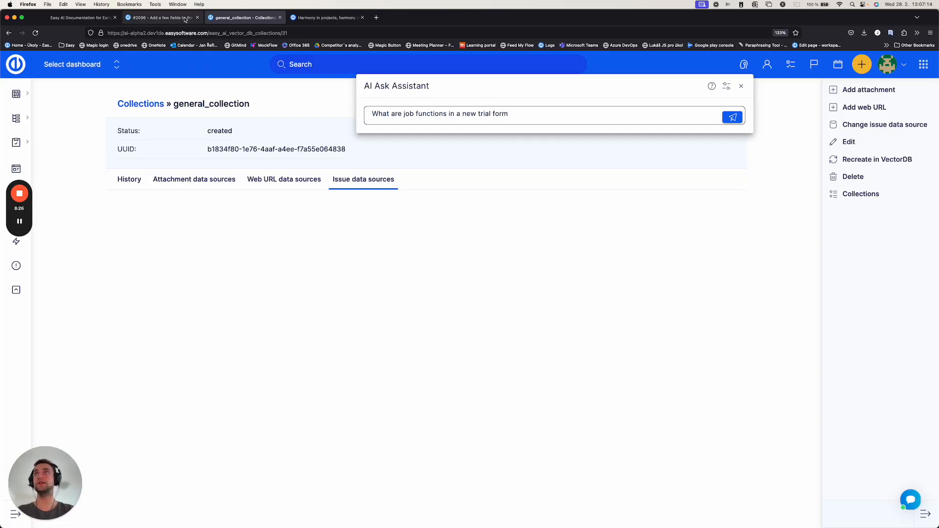
pyautogui.click(162, 18)
pyautogui.scroll(-6, 168, 417)
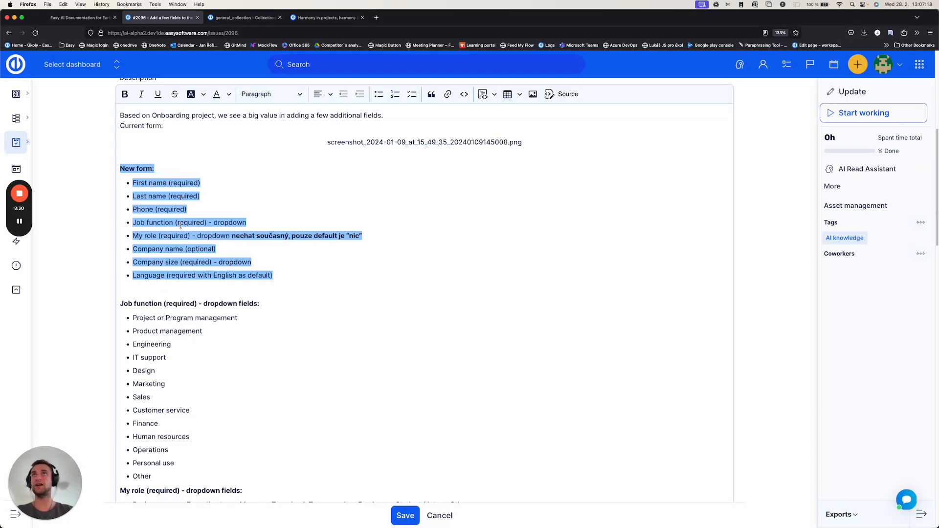
pyautogui.click(243, 17)
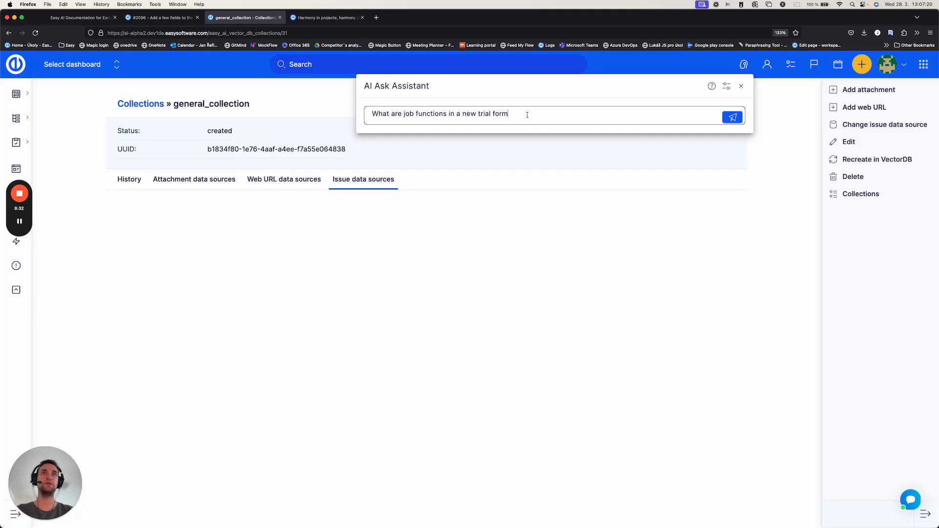
pyautogui.write('?')
pyautogui.press('Return')
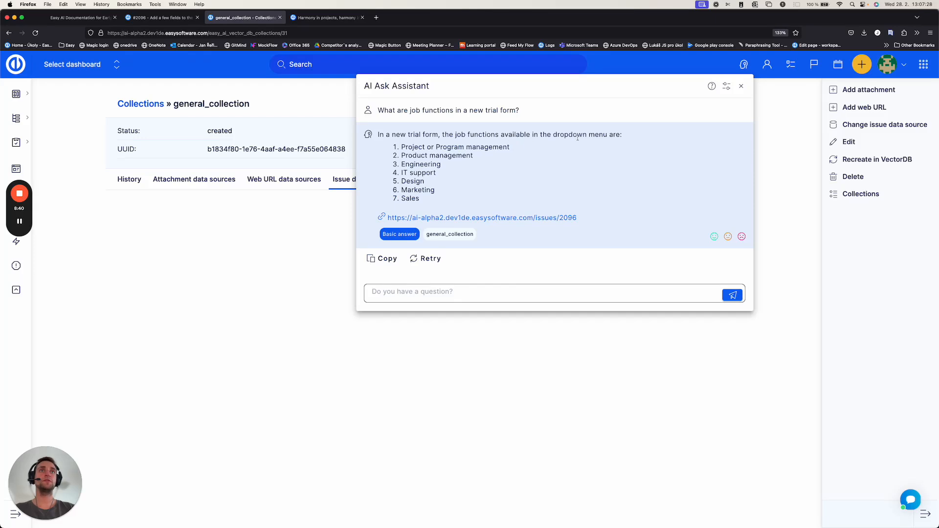
# Step: Compare the assistant's list of job functions with the description of task #2096, and close the assistant on general_collection
pyautogui.moveTo(419, 148); pyautogui.dragTo(425, 190)
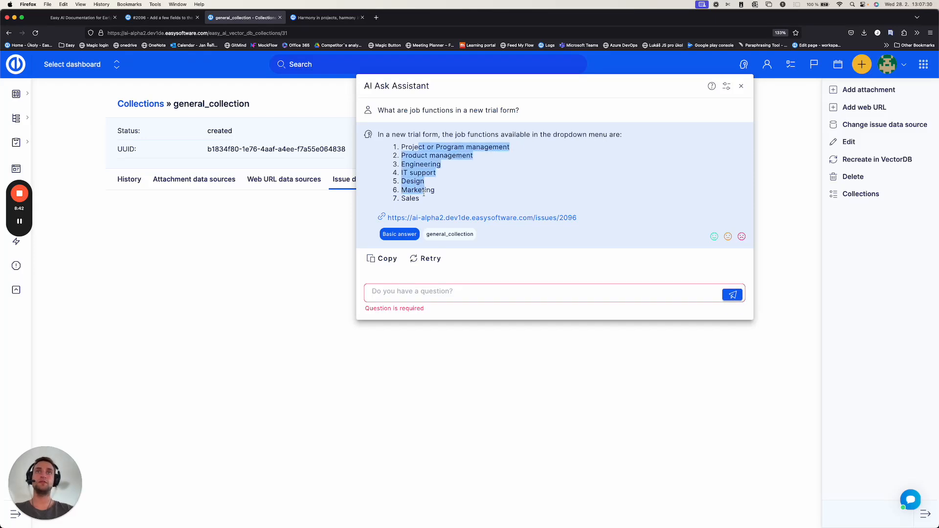
pyautogui.click(160, 18)
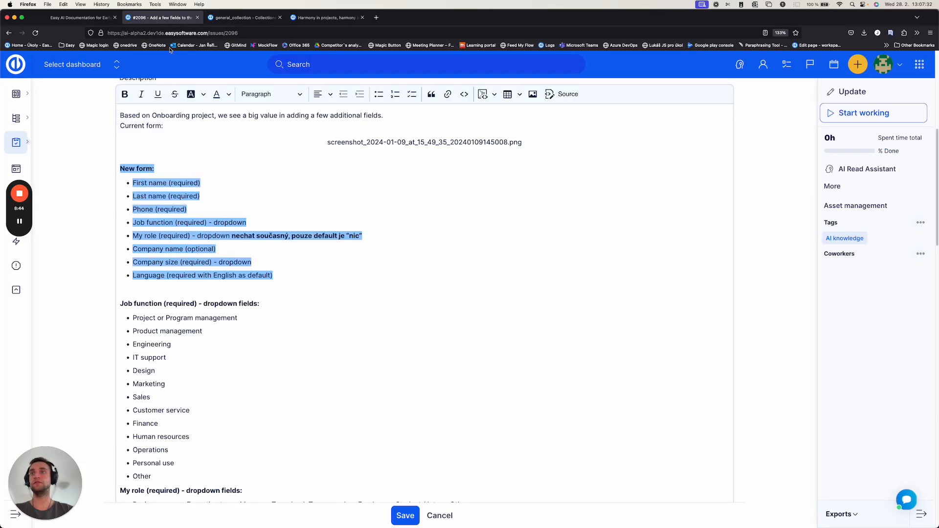
pyautogui.scroll(-2, 163, 299)
pyautogui.moveTo(159, 272); pyautogui.dragTo(172, 361)
pyautogui.click(188, 367)
pyautogui.click(244, 18)
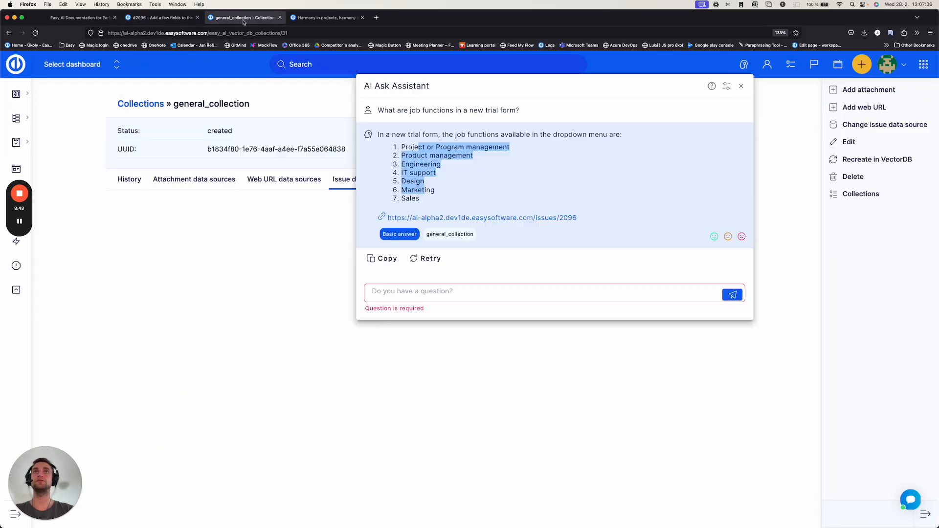
pyautogui.click(473, 178)
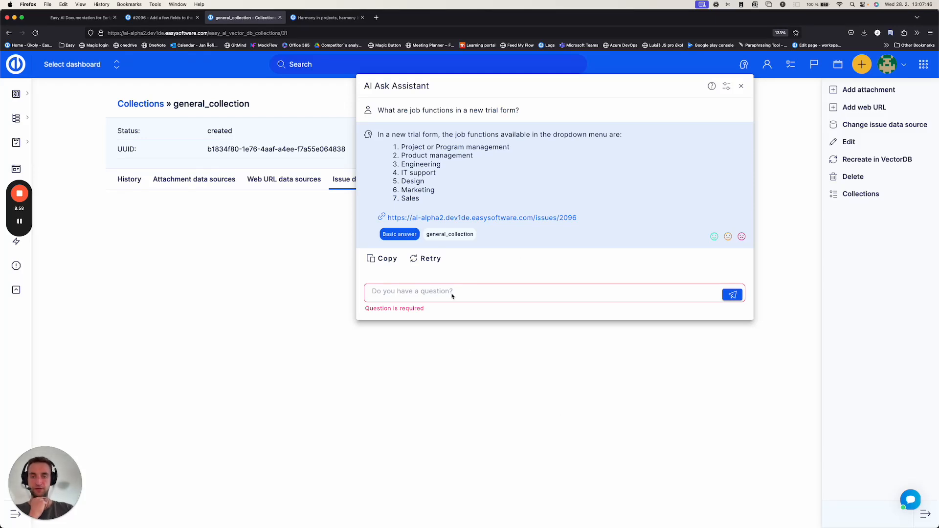
pyautogui.click(741, 86)
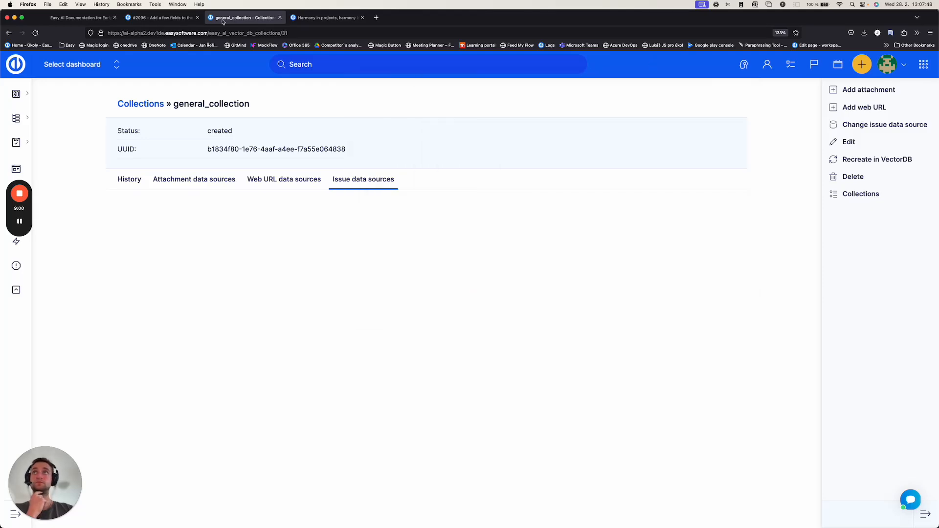
# Step: Return to task #2096 and review its title, description, comments and update form
pyautogui.click(161, 18)
pyautogui.click(346, 258)
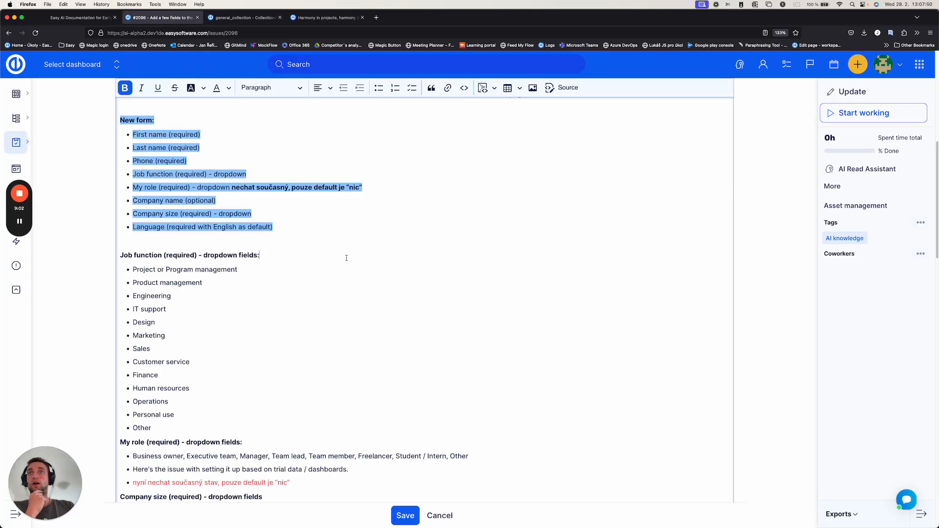
pyautogui.scroll(7, 301, 228)
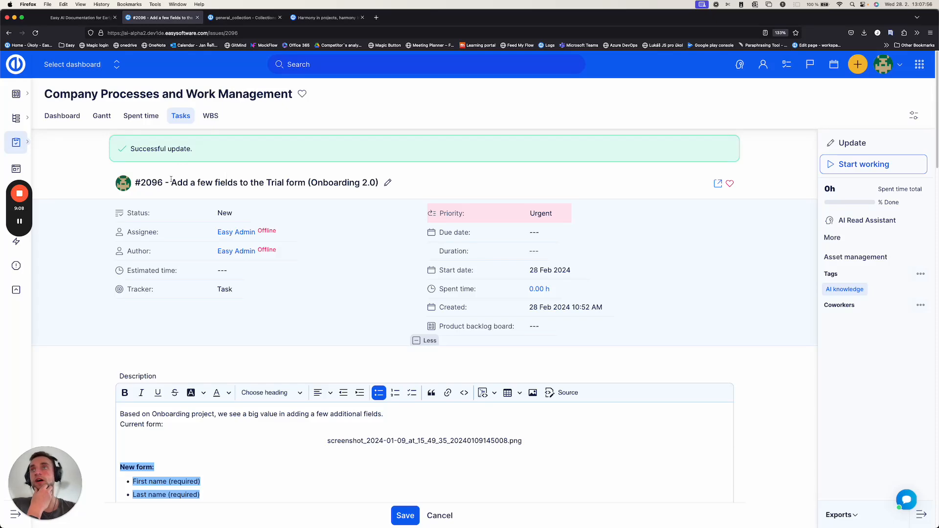
pyautogui.moveTo(171, 182); pyautogui.dragTo(377, 183)
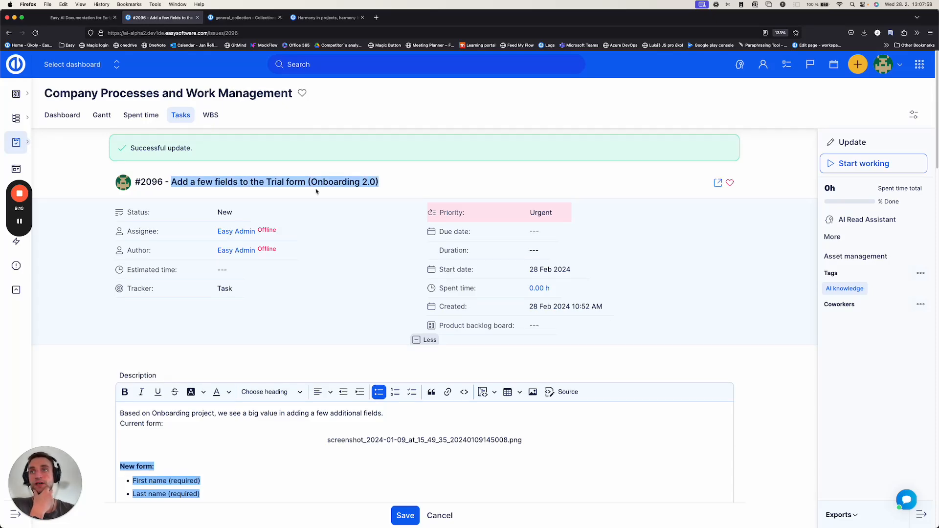
pyautogui.scroll(-3, 282, 297)
pyautogui.scroll(-15, 235, 303)
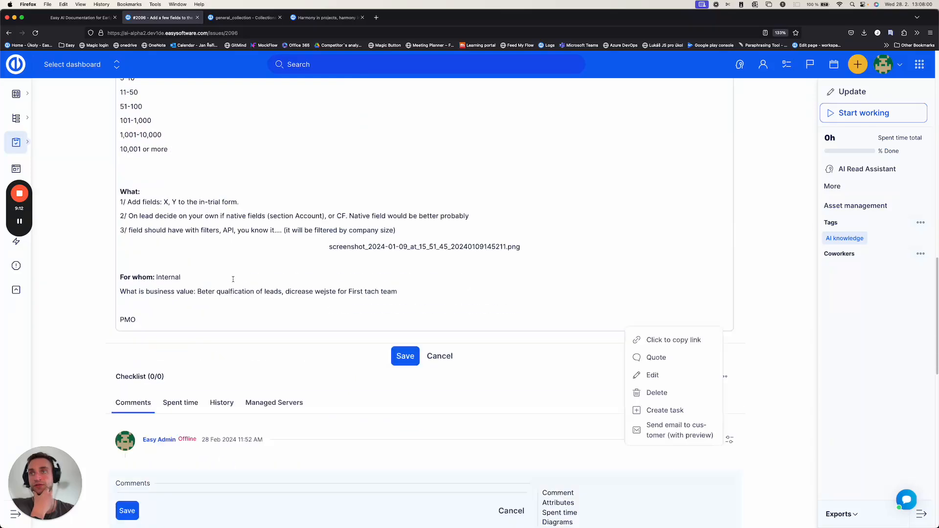
pyautogui.scroll(-10, 234, 280)
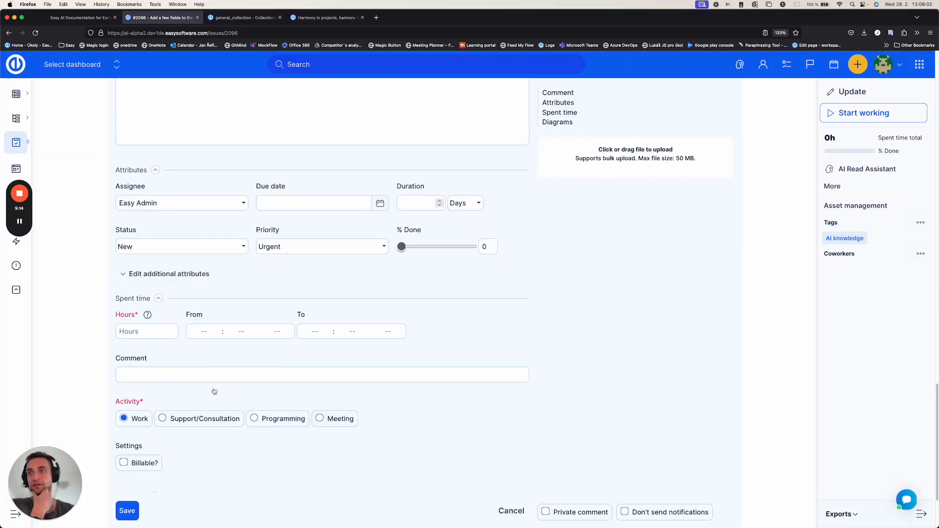
pyautogui.scroll(5, 213, 363)
pyautogui.scroll(20, 227, 316)
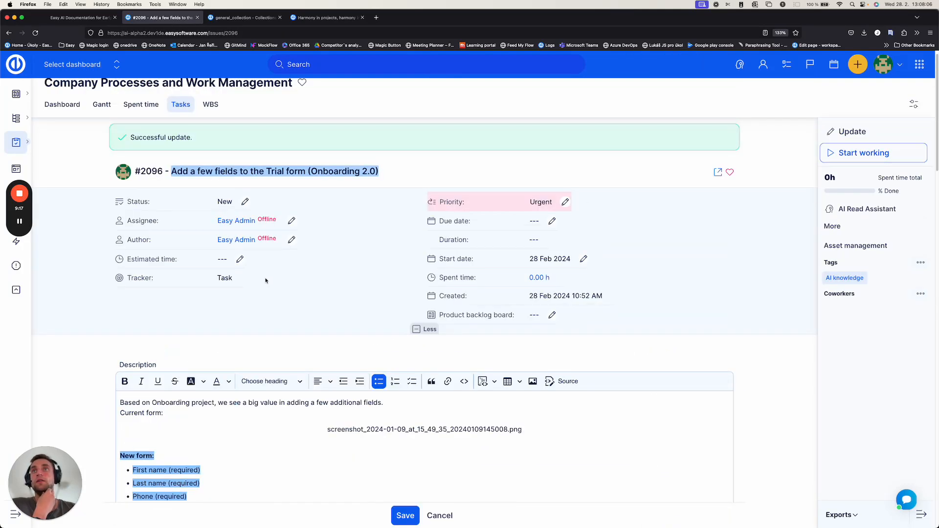
# Step: Examine the status, start date and spent time attributes of task #2096
pyautogui.click(370, 261)
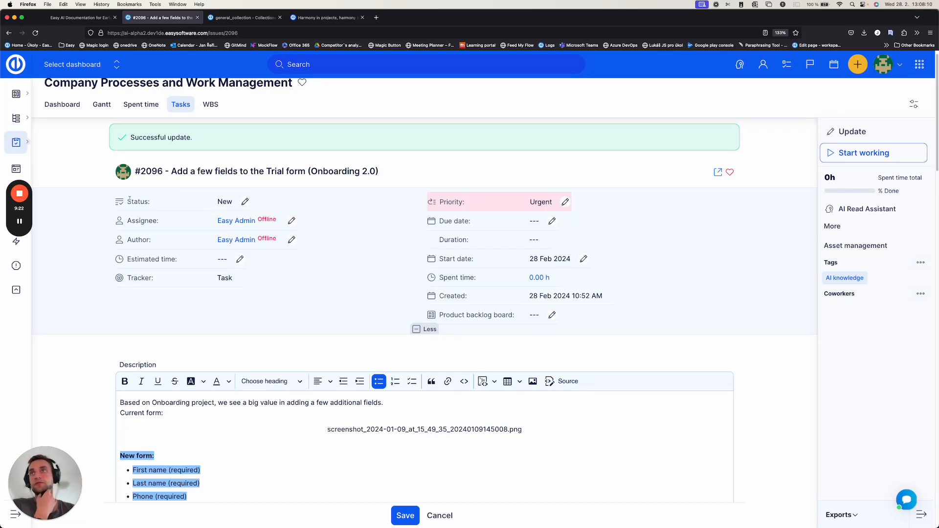
pyautogui.moveTo(130, 201); pyautogui.dragTo(230, 204)
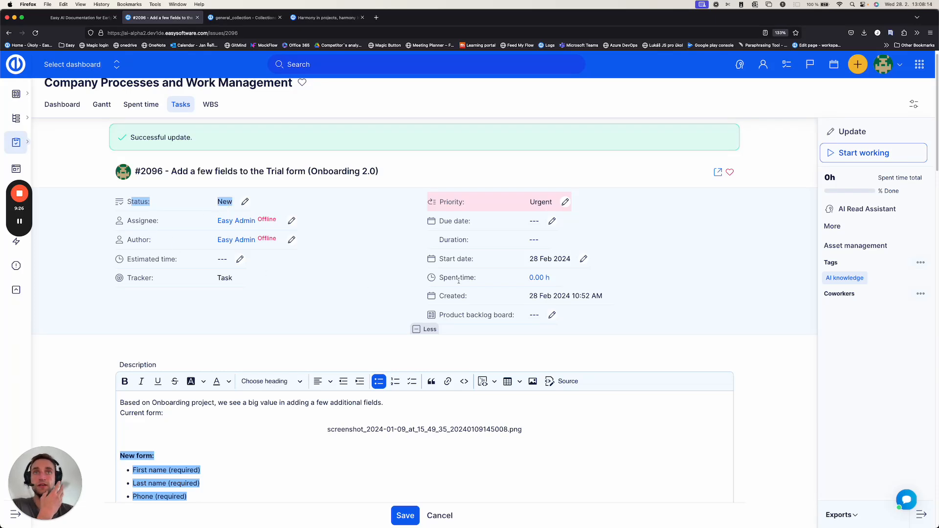
pyautogui.moveTo(460, 279); pyautogui.dragTo(453, 258)
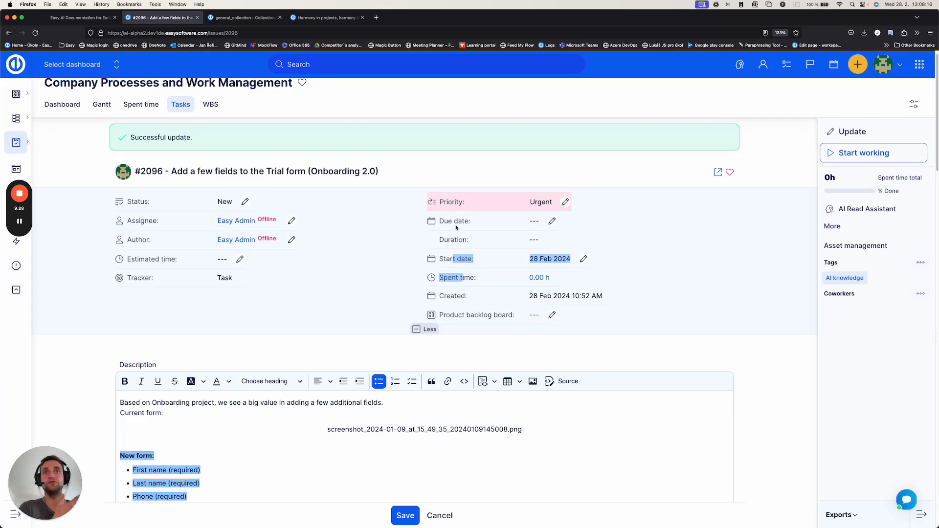
pyautogui.click(370, 231)
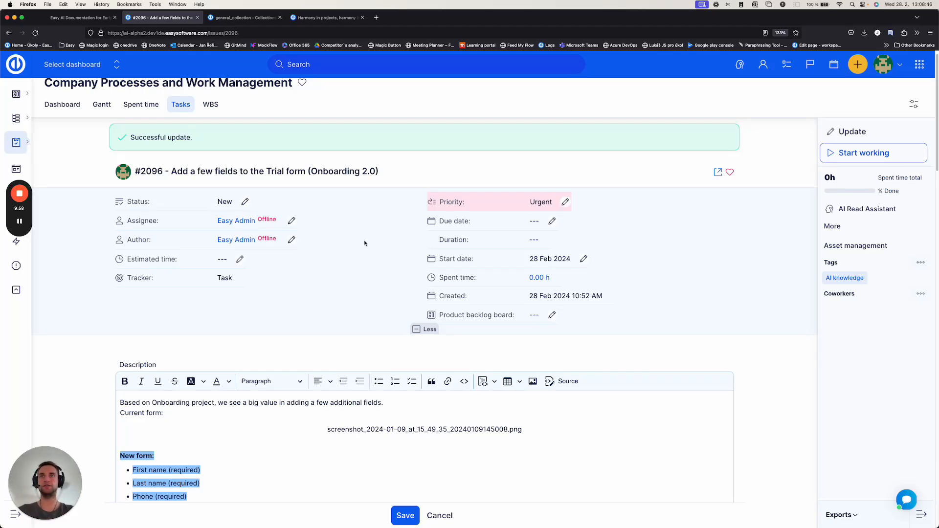
# Step: Start an update of task #2096 and write the comment "Prepare a structure of a strategic meeting"
pyautogui.scroll(-2, 364, 277)
pyautogui.scroll(-2, 364, 277)
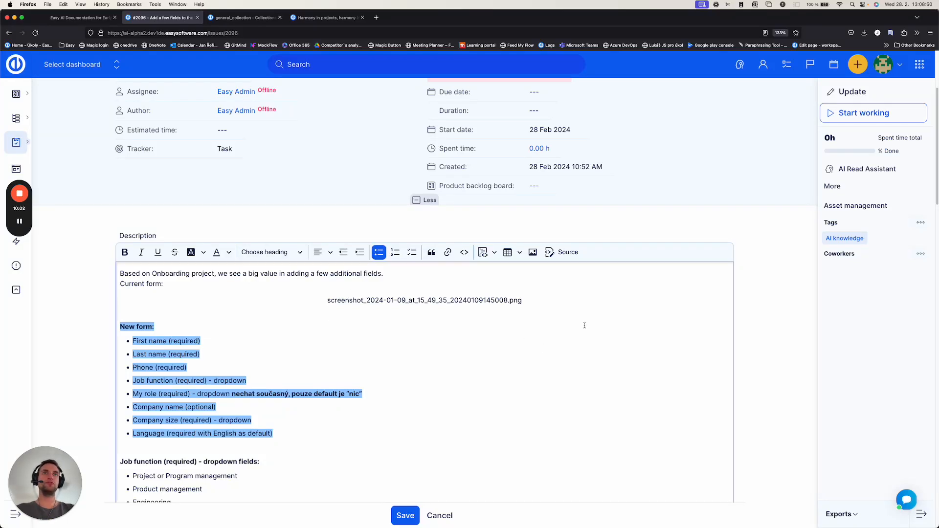
pyautogui.click(850, 92)
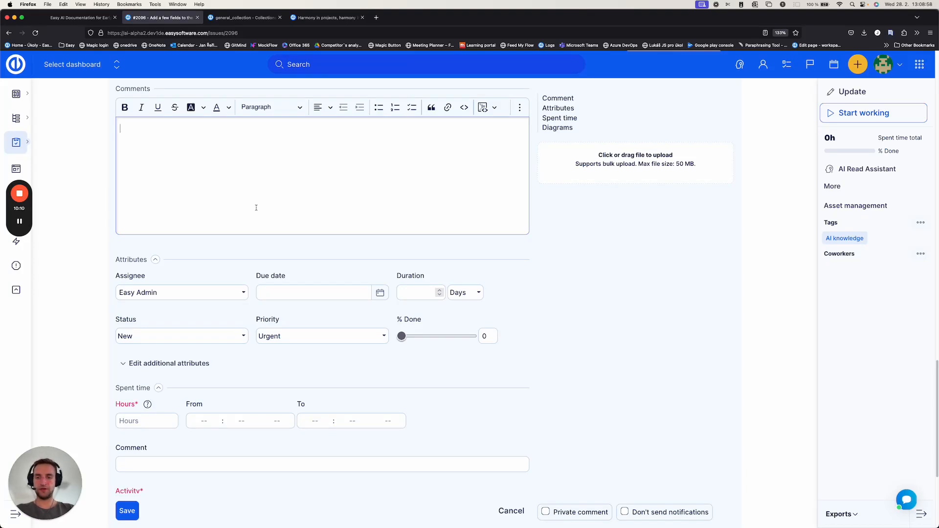
pyautogui.write('Pre')
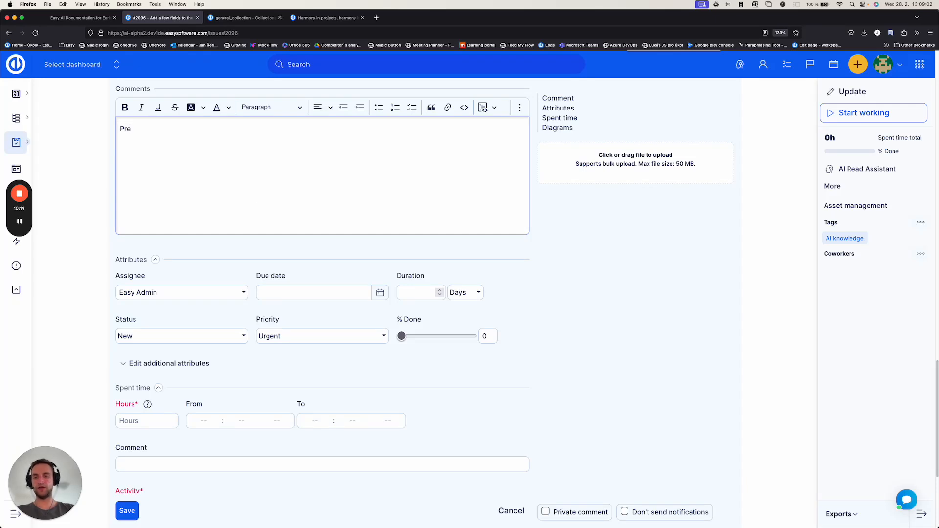
pyautogui.write('pare a st')
pyautogui.press('BackSpace')
pyautogui.press('BackSpace')
pyautogui.write('s')
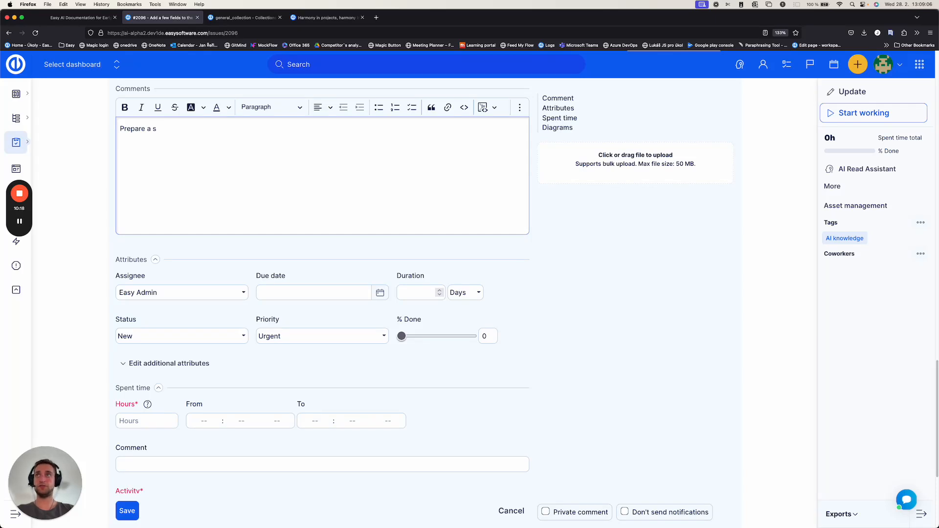
pyautogui.write('tructure ')
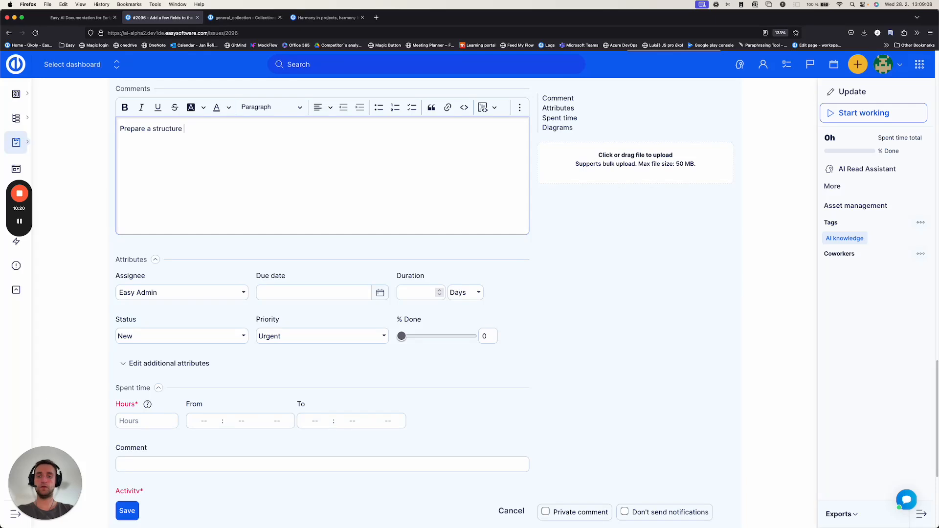
pyautogui.write('of a strate')
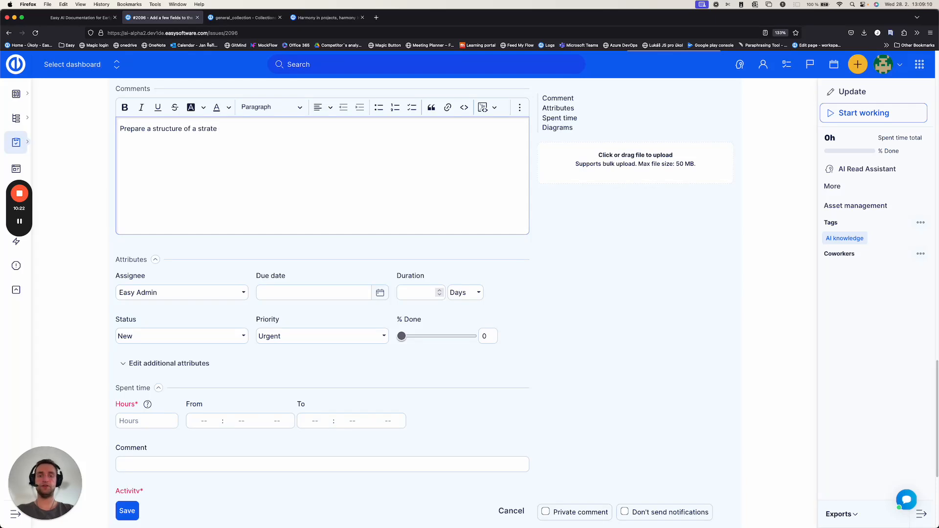
pyautogui.write('gic meetin')
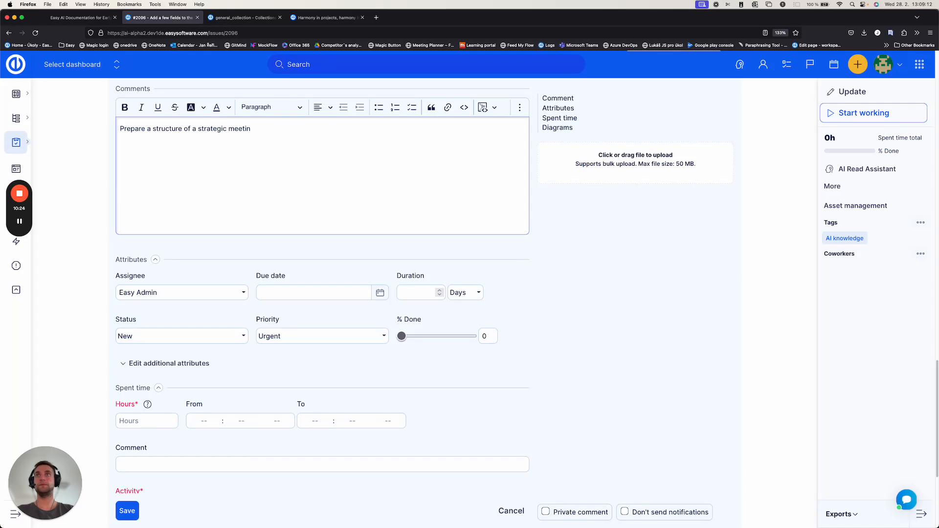
pyautogui.write('g')
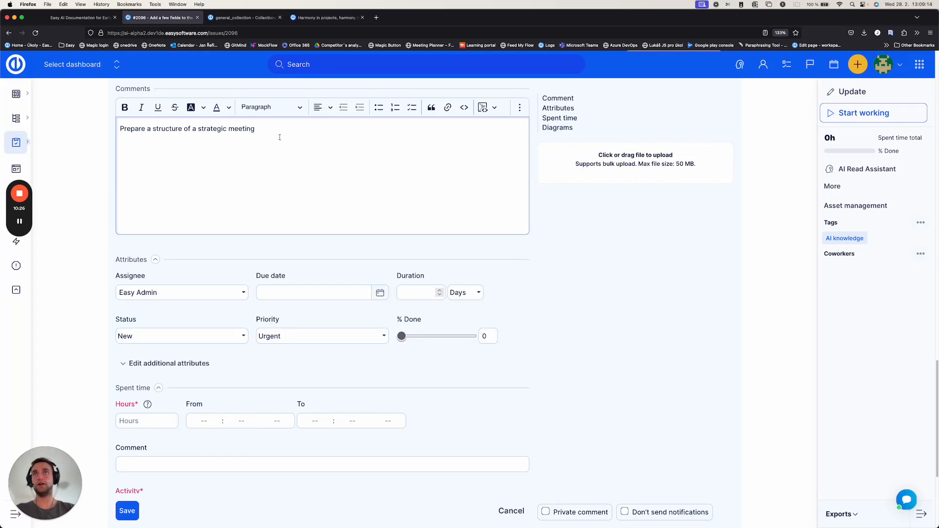
# Step: Run the AI Write Assistant's Continue writing on the whole comment, replace the text with its answer and save the update
pyautogui.moveTo(280, 138); pyautogui.dragTo(119, 128)
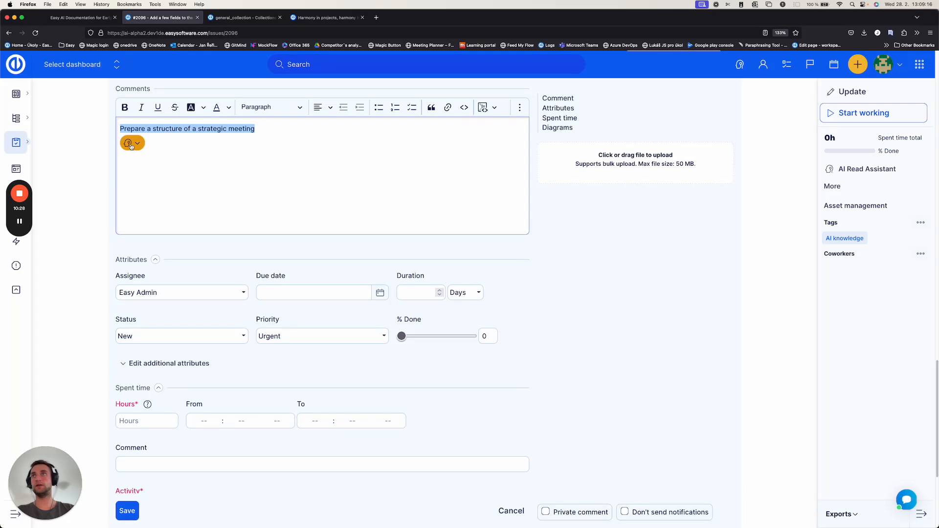
pyautogui.click(131, 146)
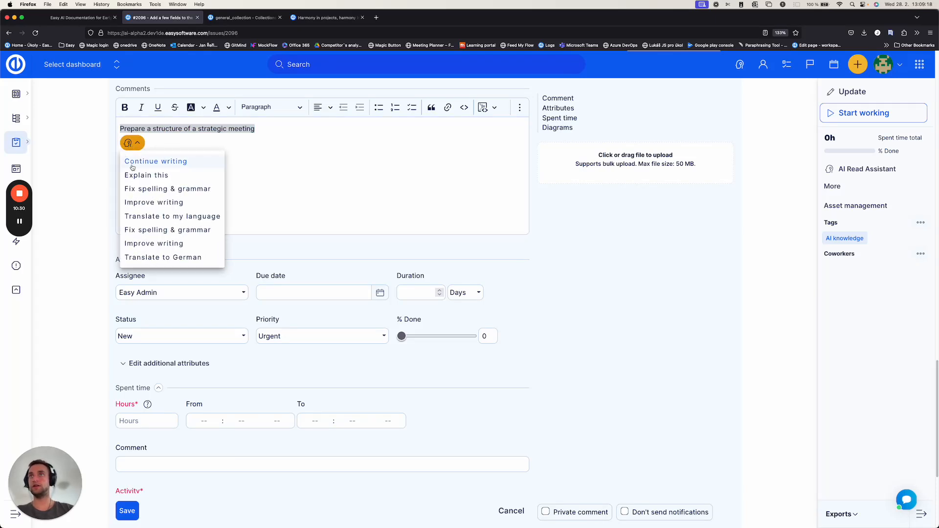
pyautogui.click(193, 166)
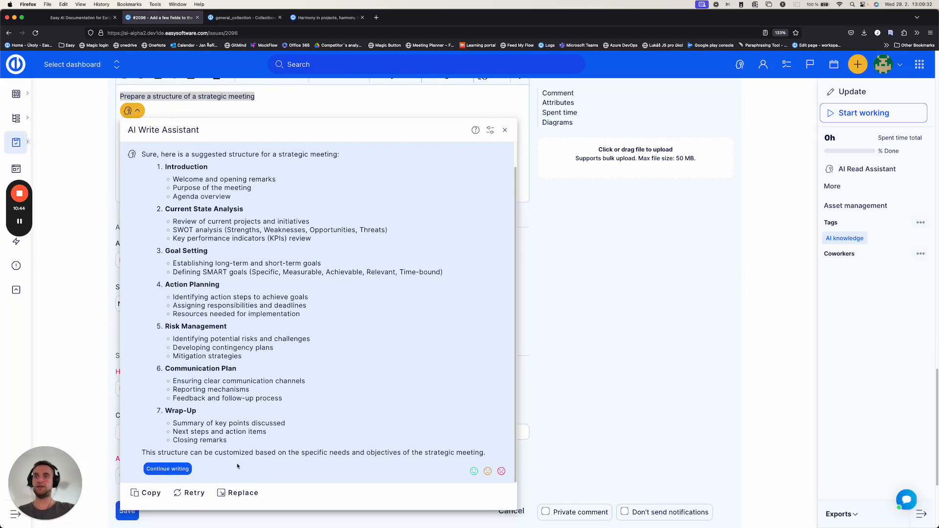
pyautogui.click(237, 493)
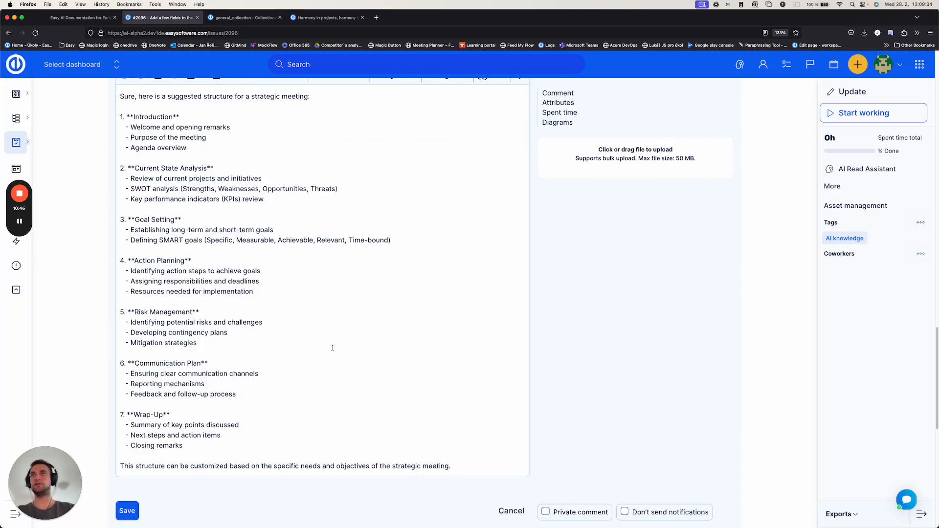
pyautogui.click(127, 510)
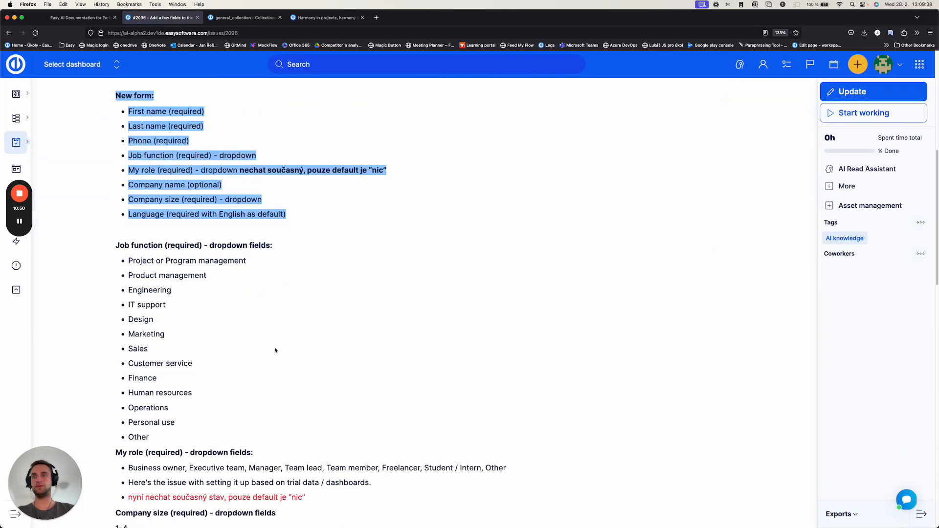
# Step: Enter "PMO" in a new comment on task #2096, have the AI Write Assistant explain it, and close the assistant
pyautogui.scroll(2, 275, 350)
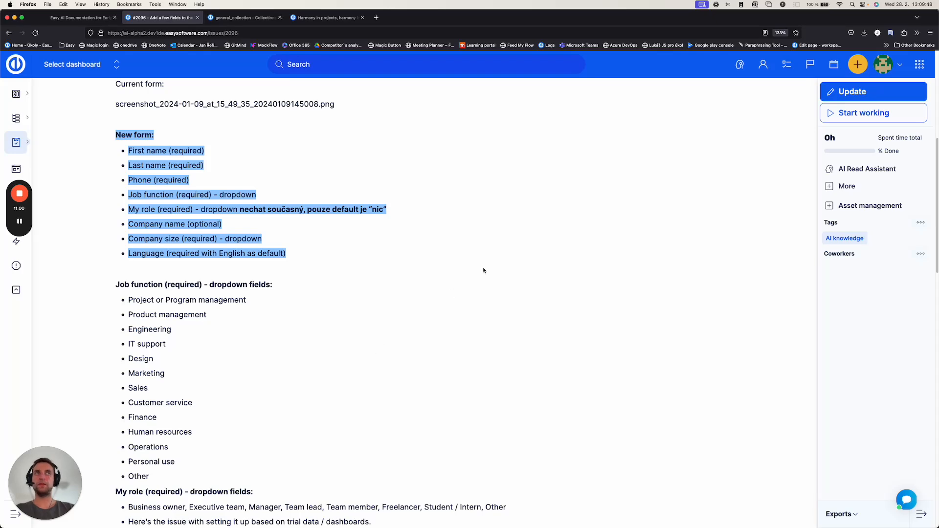
pyautogui.click(851, 91)
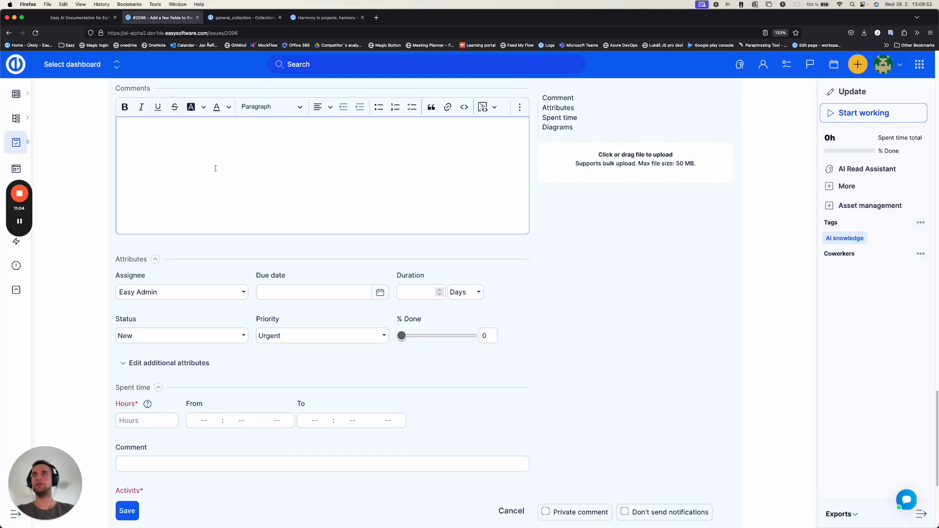
pyautogui.write('PMO')
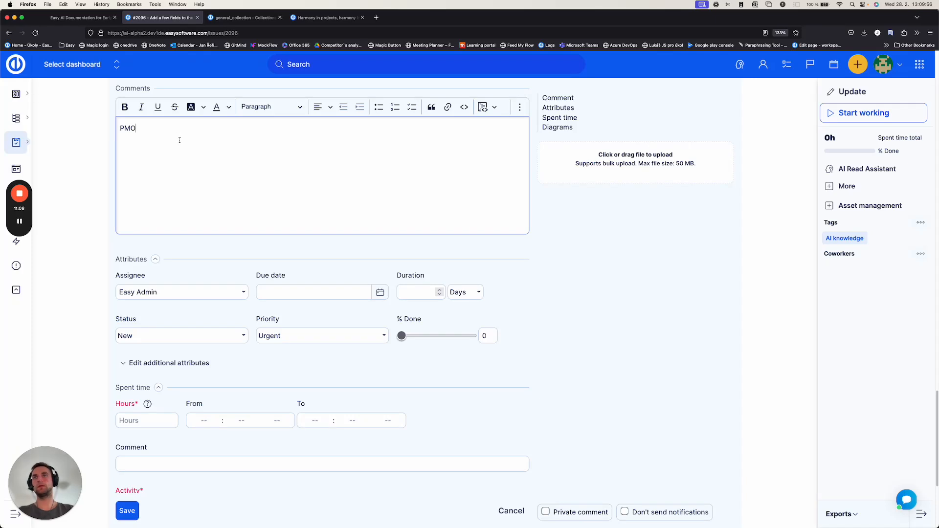
pyautogui.doubleClick(135, 128)
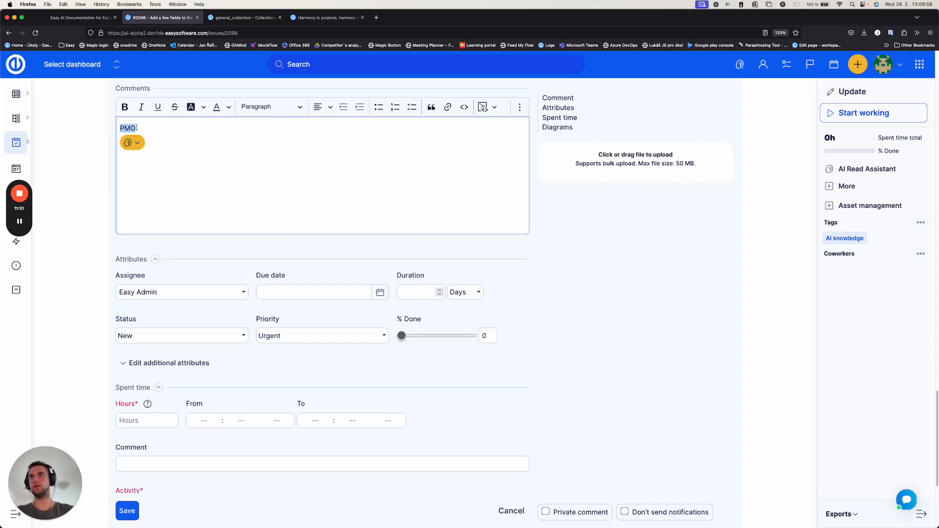
pyautogui.click(132, 143)
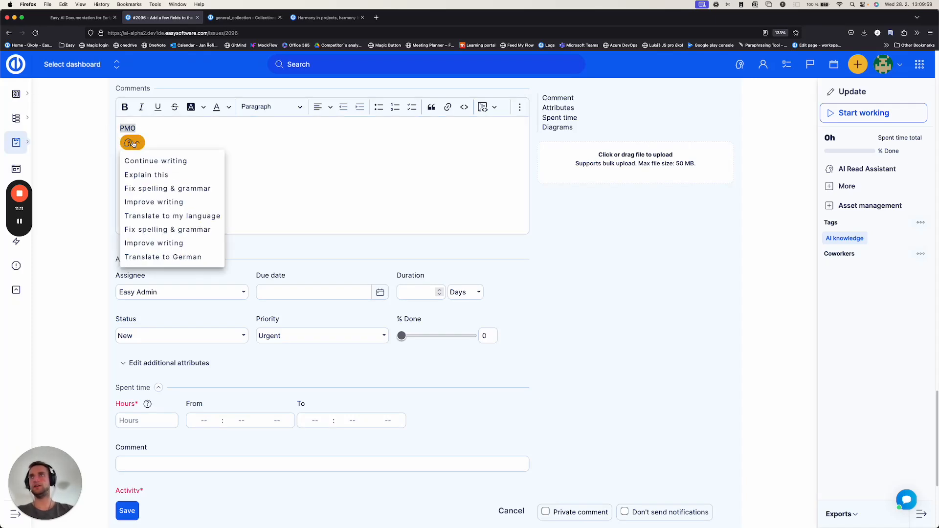
pyautogui.click(145, 176)
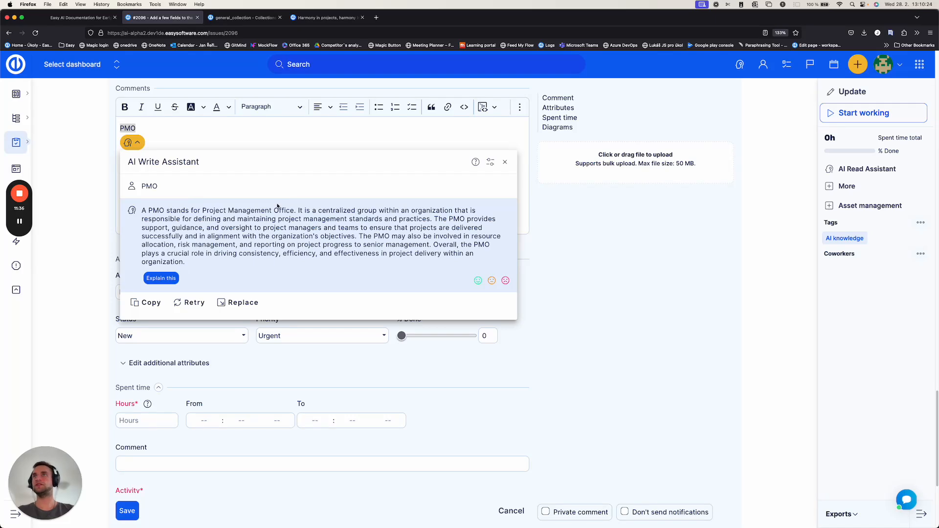
pyautogui.click(505, 161)
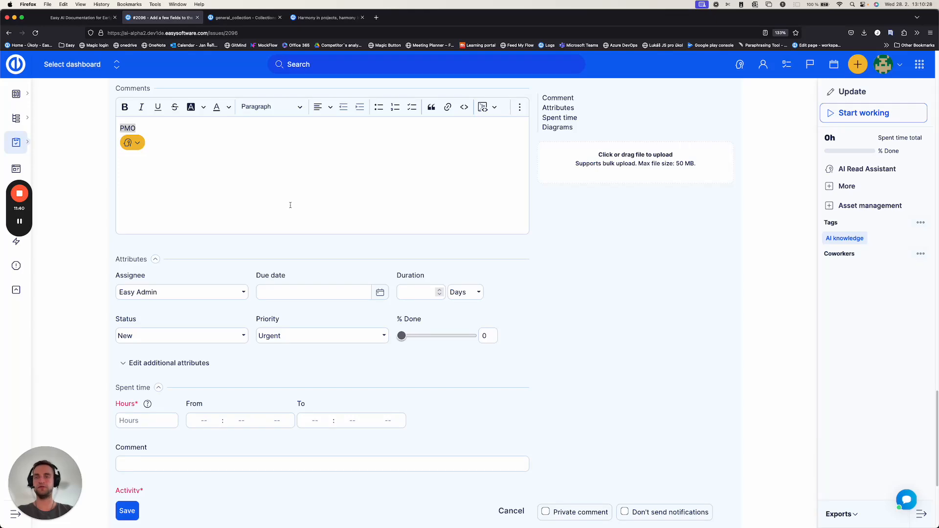
pyautogui.click(310, 202)
# Step: Open the description of task #2096 for editing
pyautogui.scroll(6, 482, 266)
pyautogui.scroll(1, 484, 264)
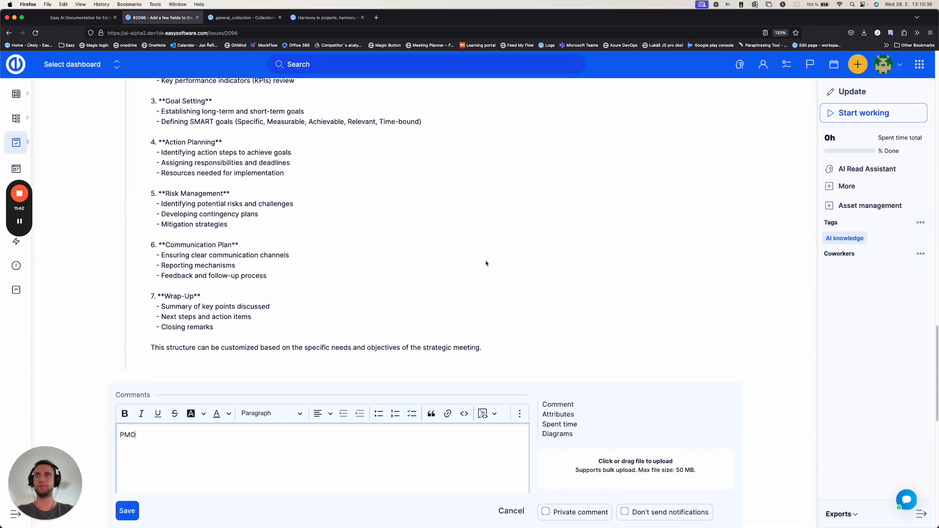
pyautogui.scroll(10, 558, 267)
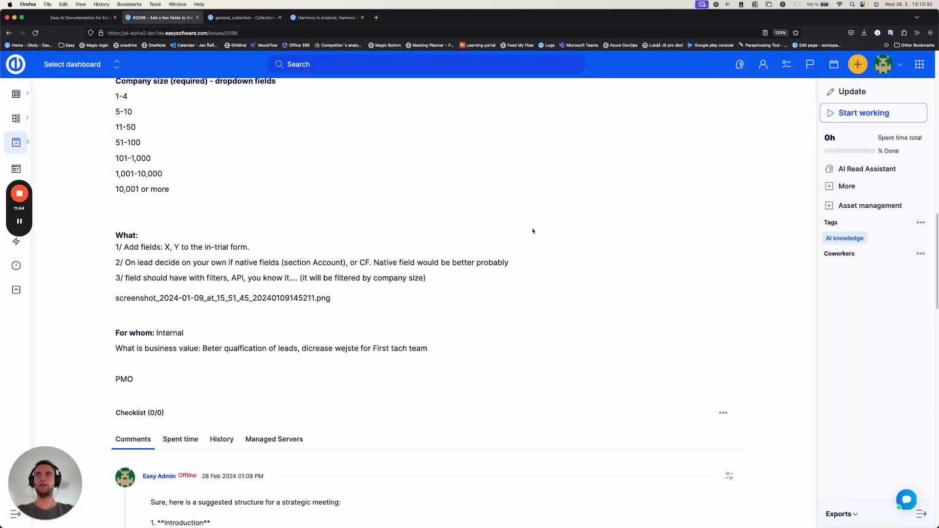
pyautogui.scroll(10, 565, 271)
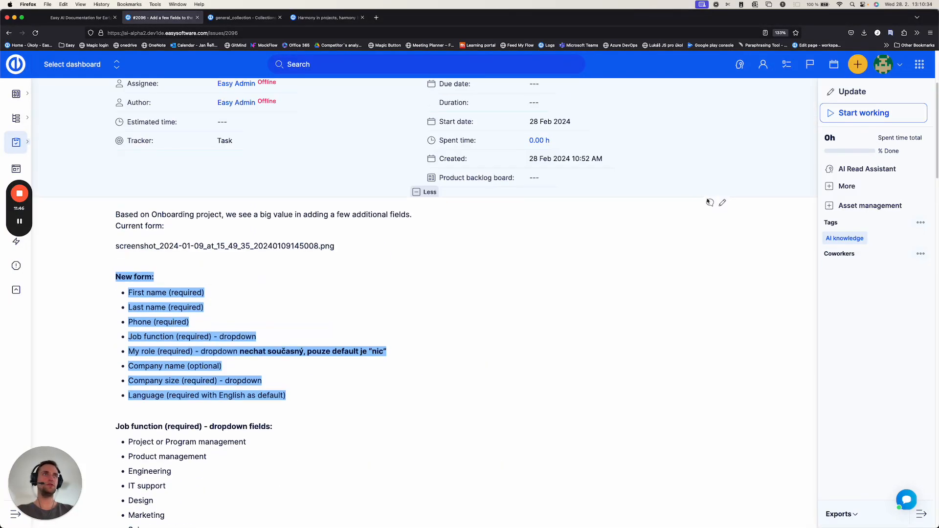
pyautogui.click(722, 203)
# Step: Run the AI Write Assistant's Improve writing on the description text "Beter qualfication of leads, dicrease wejste for First tach team", review its other actions and close the assistant
pyautogui.scroll(-7, 338, 315)
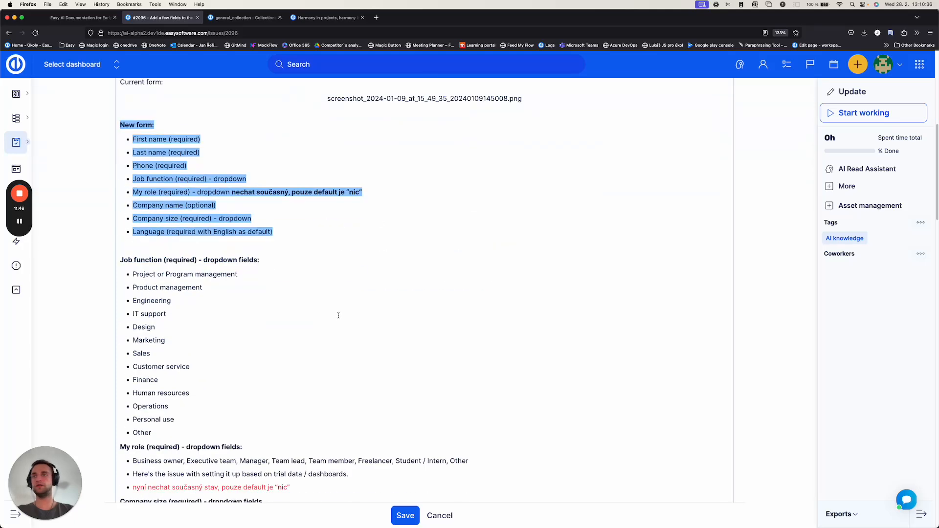
pyautogui.scroll(-8, 338, 315)
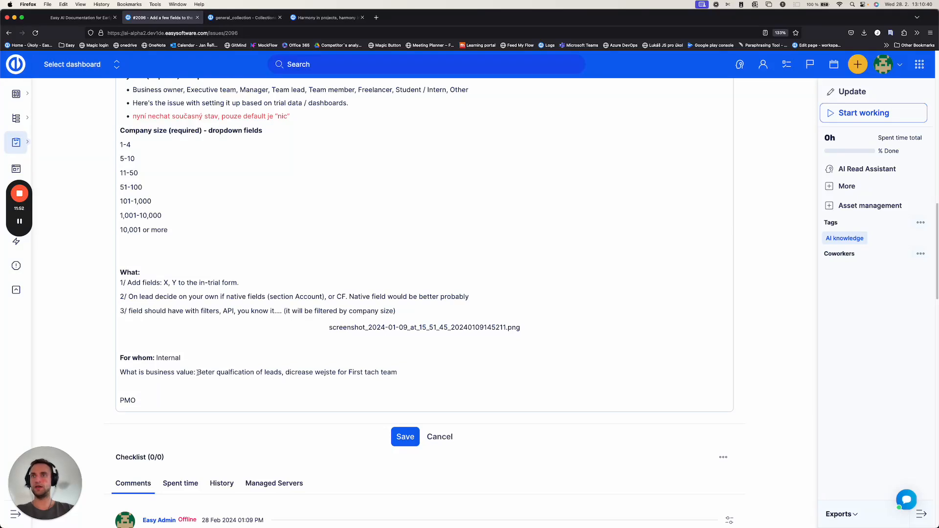
pyautogui.click(198, 373)
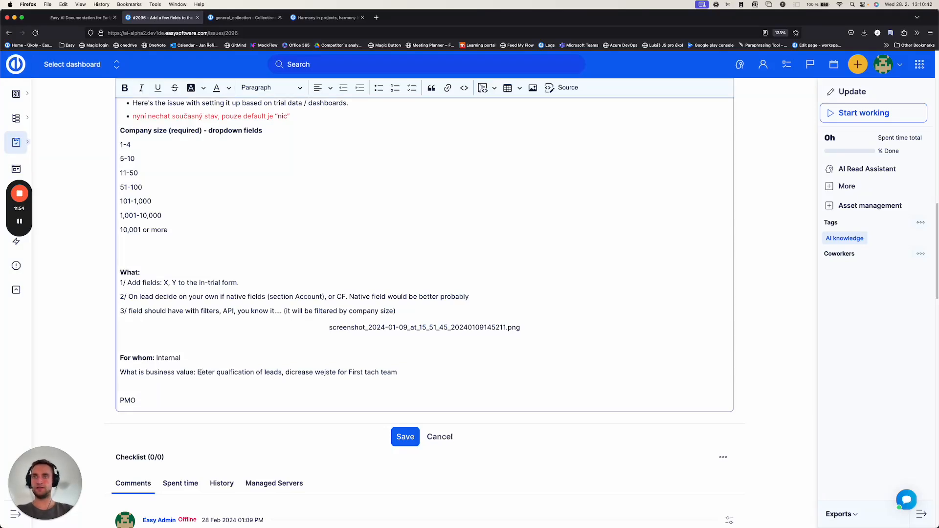
pyautogui.moveTo(198, 373); pyautogui.dragTo(398, 372)
pyautogui.click(208, 387)
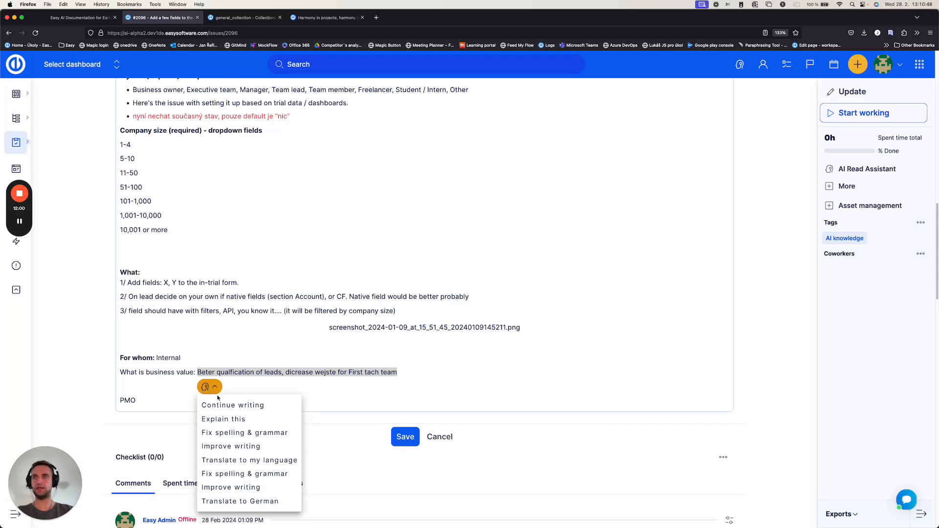
pyautogui.click(242, 447)
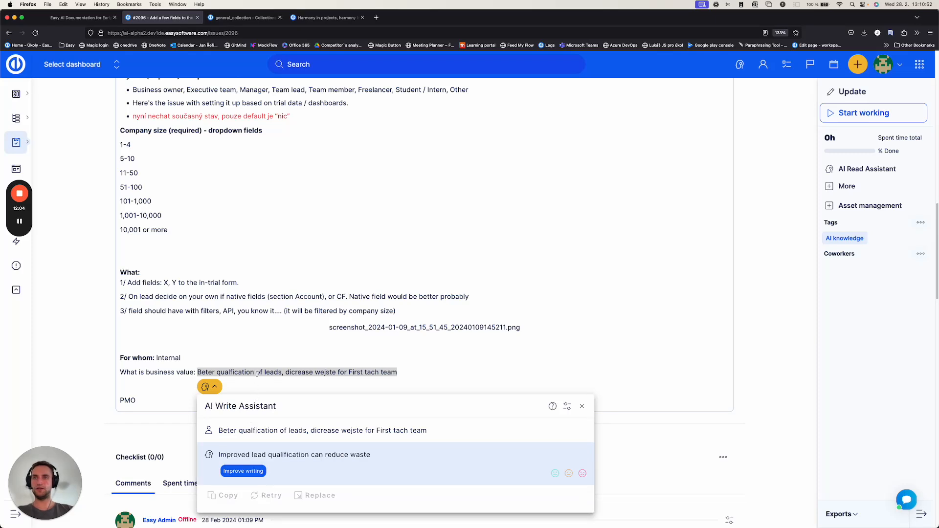
pyautogui.scroll(-1, 259, 401)
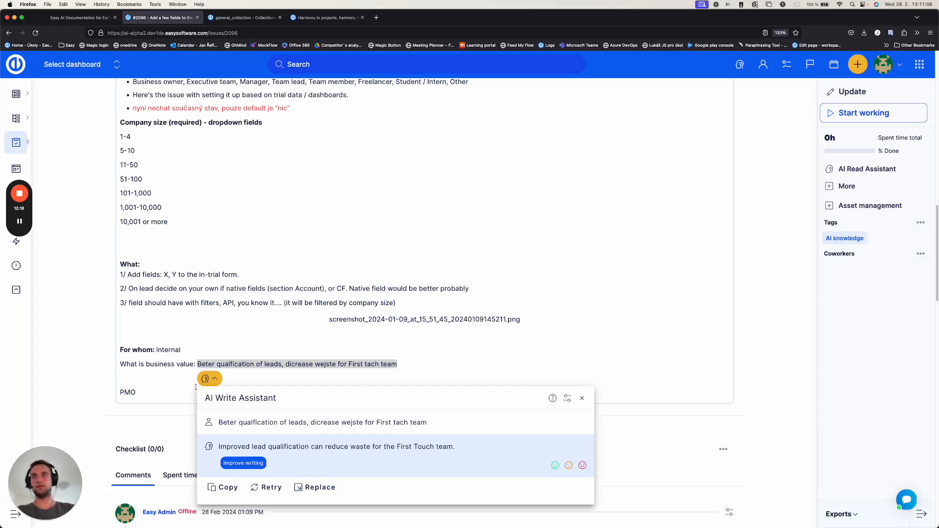
pyautogui.click(210, 380)
pyautogui.click(211, 381)
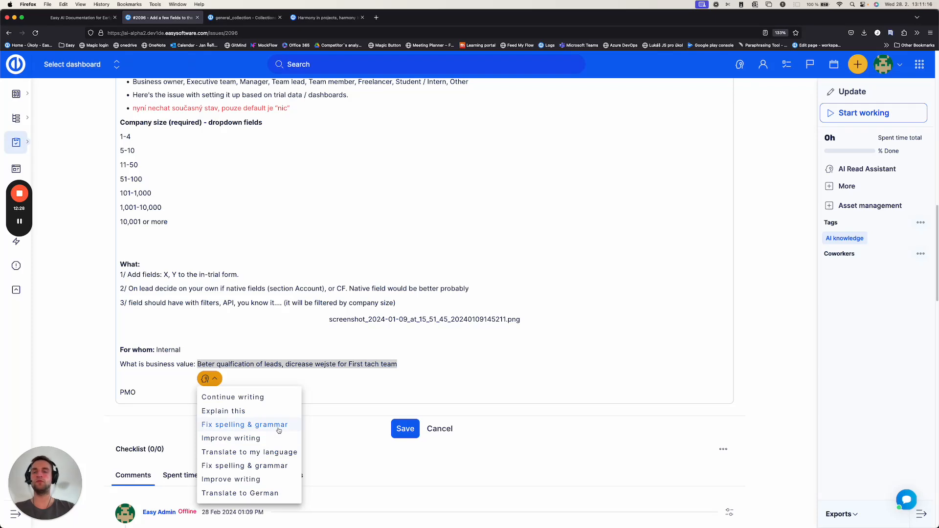
pyautogui.click(355, 376)
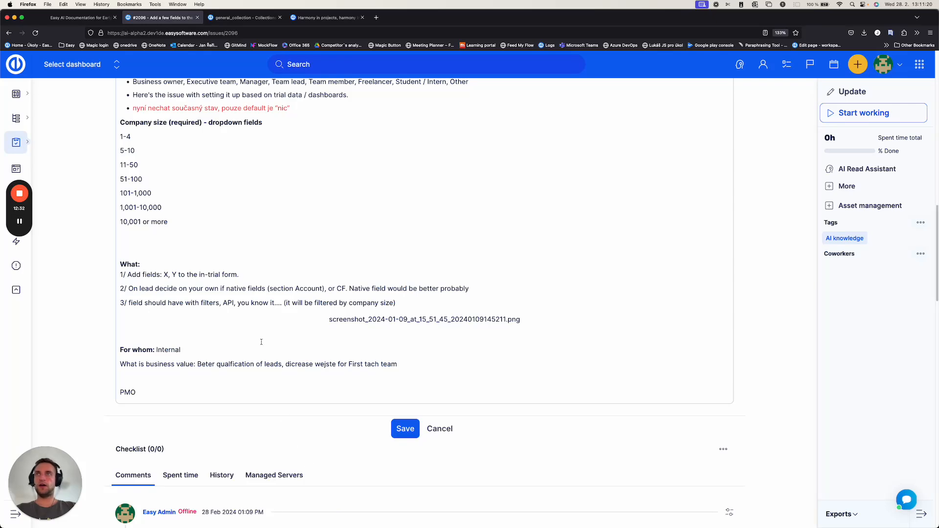
# Step: Have the AI Write Assistant translate the red Czech bullet under My role with Translate to my language, and close the assistant
pyautogui.scroll(3, 262, 338)
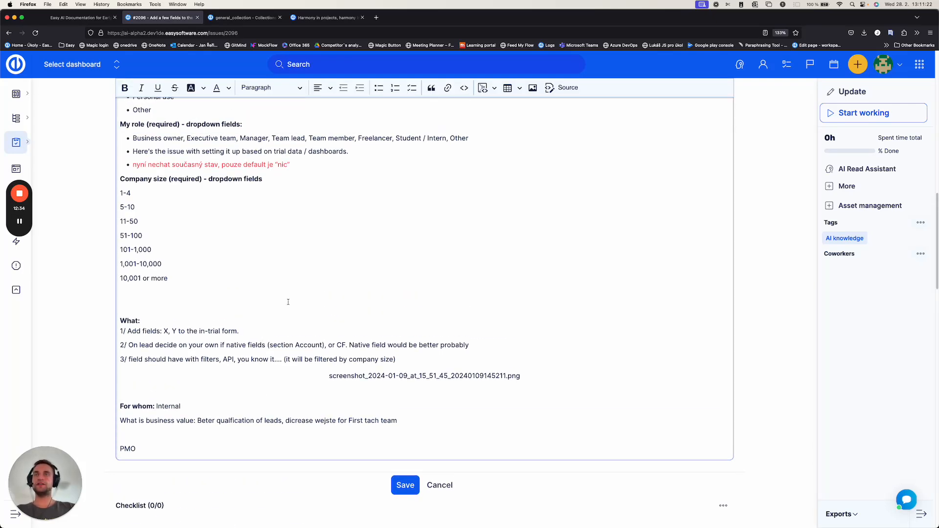
pyautogui.scroll(4, 310, 244)
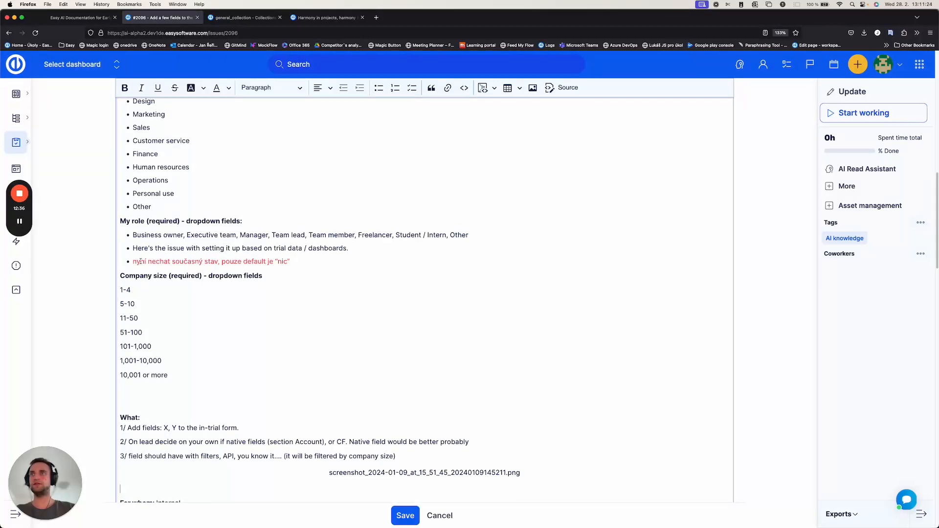
pyautogui.moveTo(132, 261); pyautogui.dragTo(293, 259)
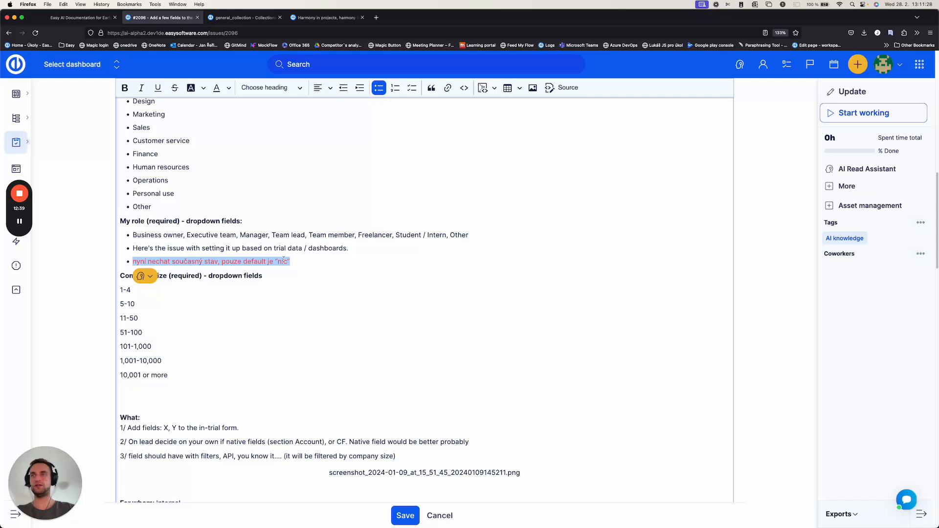
pyautogui.click(145, 276)
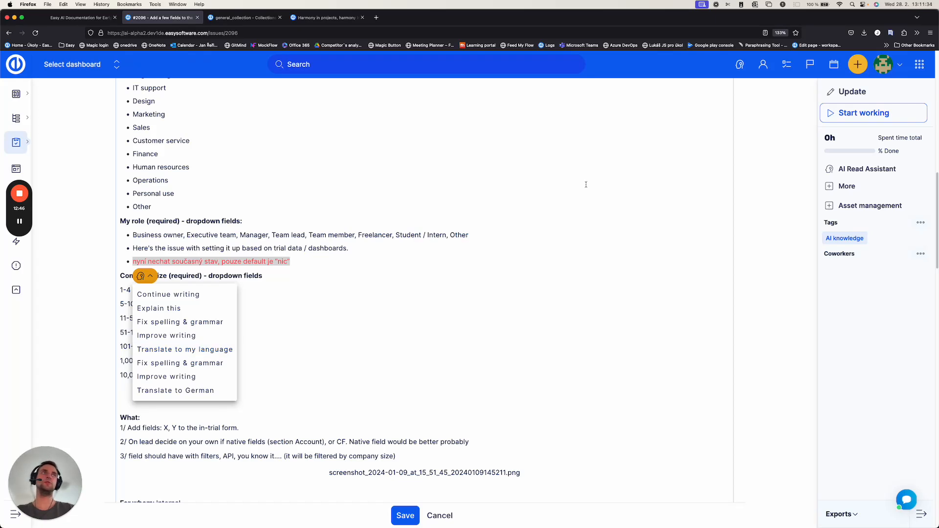
pyautogui.moveTo(890, 70)
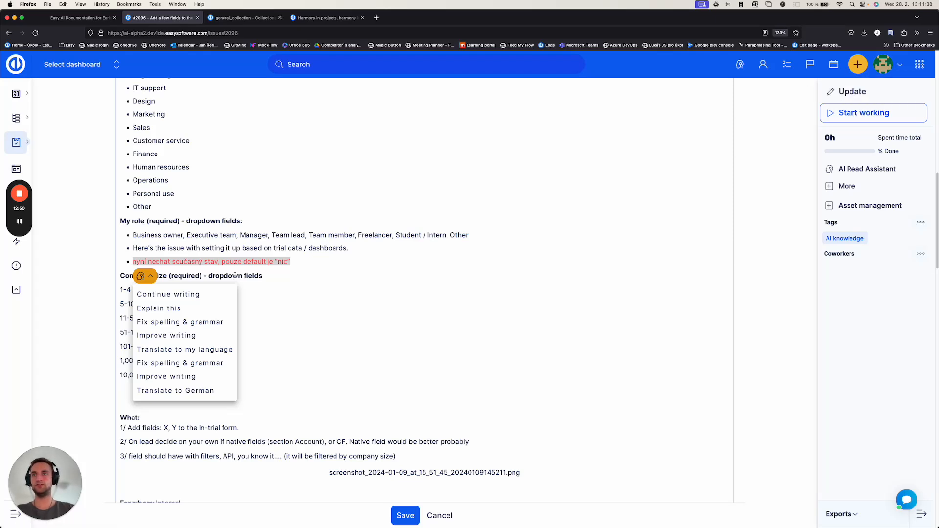
pyautogui.click(190, 350)
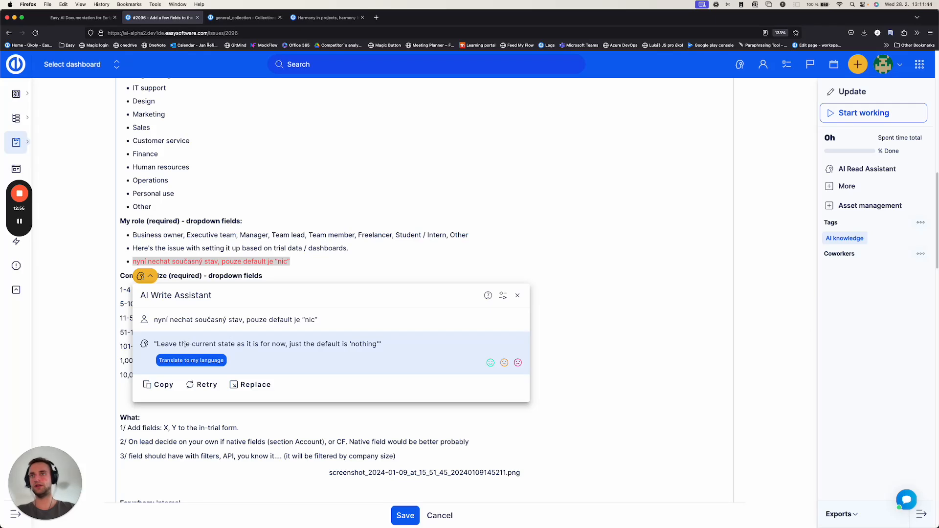
pyautogui.moveTo(168, 343); pyautogui.dragTo(369, 341)
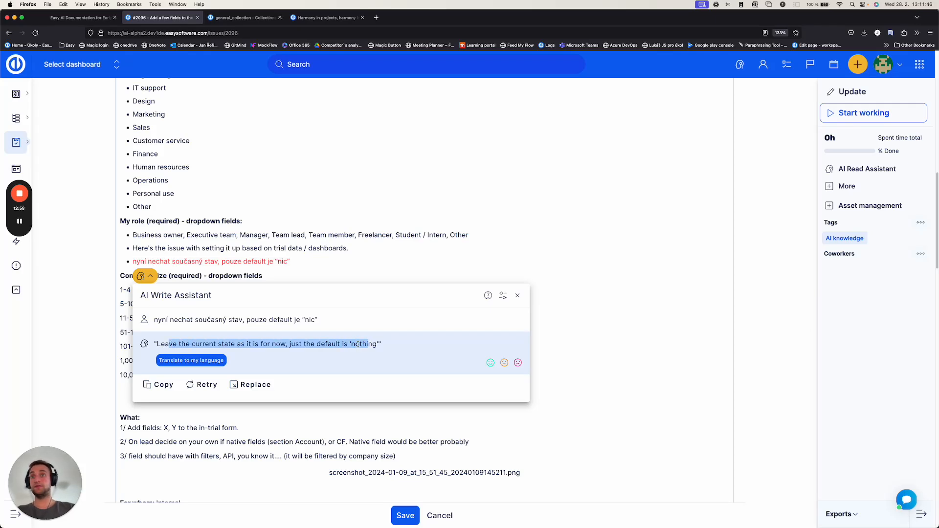
pyautogui.click(358, 343)
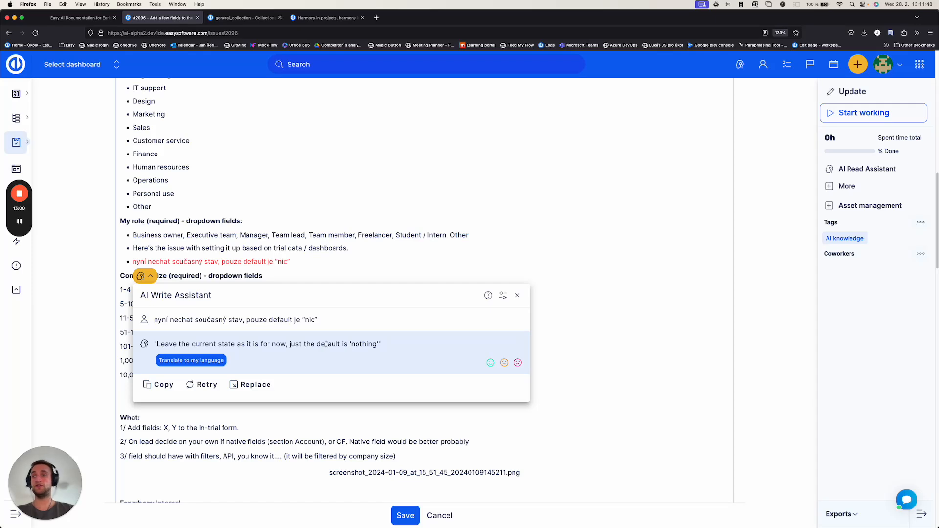
pyautogui.click(518, 296)
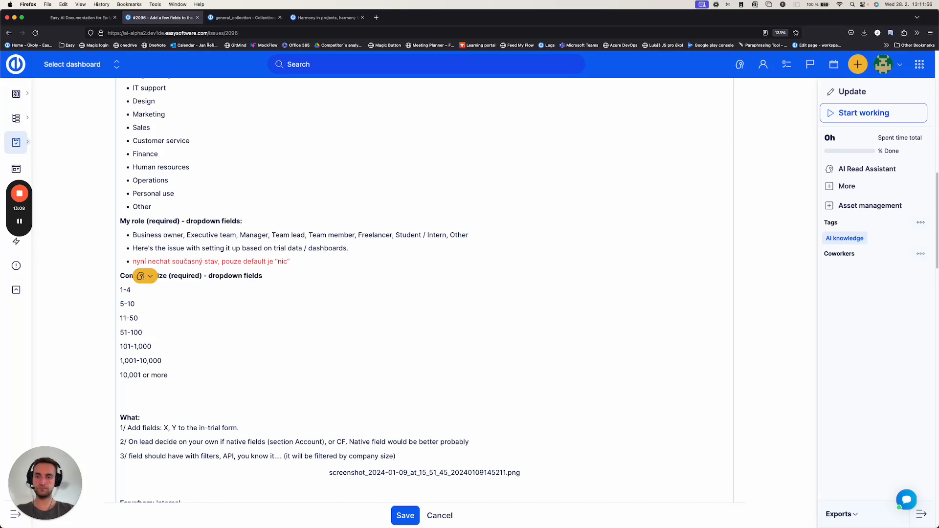
# Step: Return to the start of the description and leave its editing without saving
pyautogui.click(356, 301)
pyautogui.scroll(10, 358, 287)
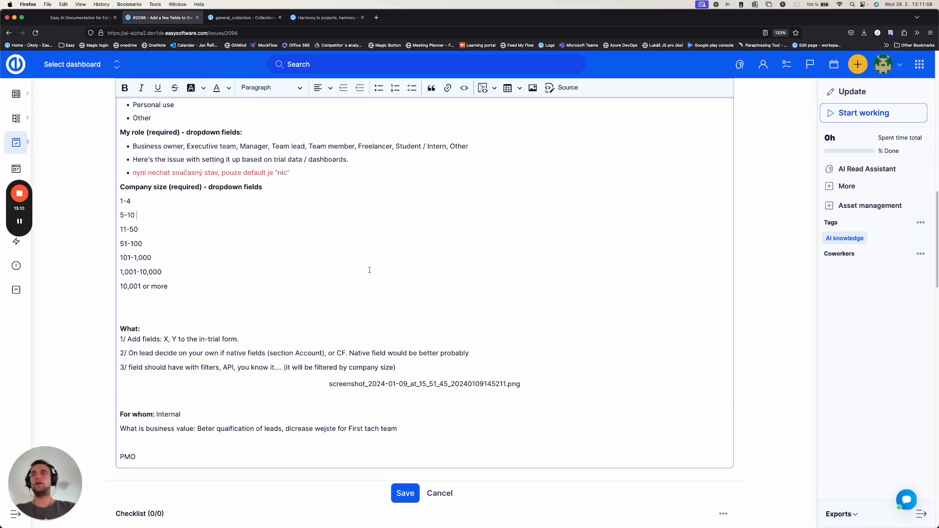
pyautogui.scroll(2, 375, 273)
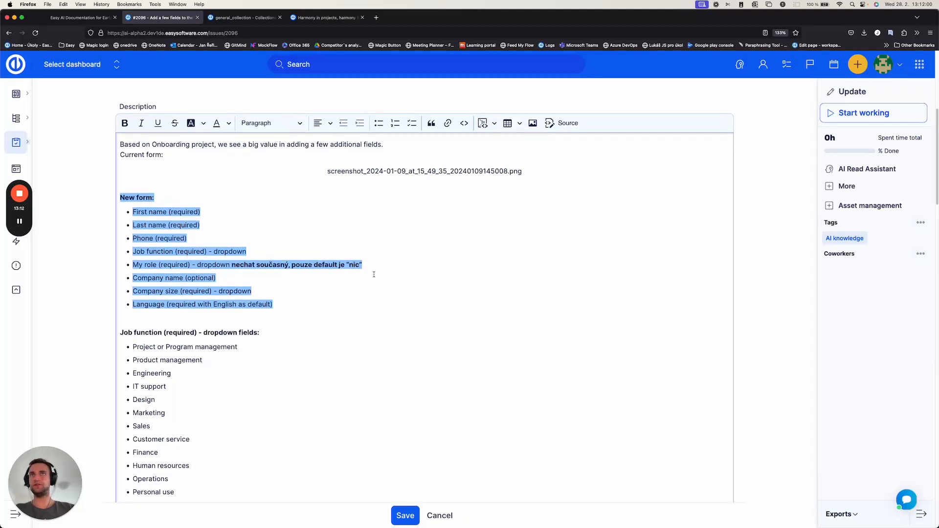
pyautogui.press('super+b')
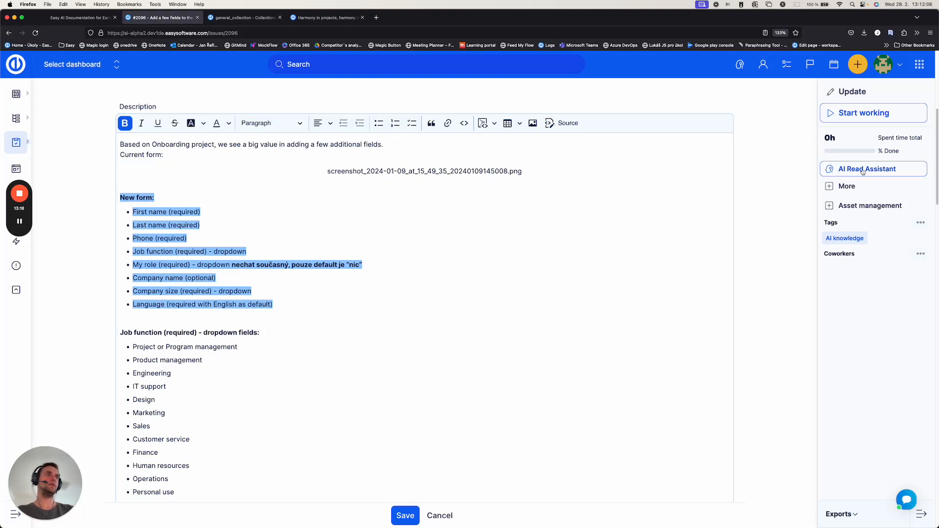
pyautogui.click(442, 515)
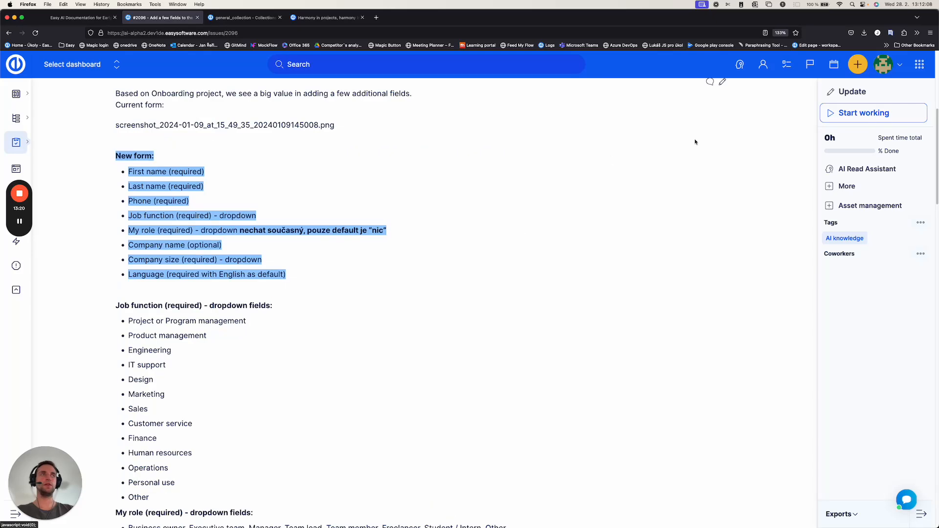
# Step: Run the AI Read Assistant's Short summarize on task #2096, highlight the summary and close the assistant
pyautogui.click(860, 173)
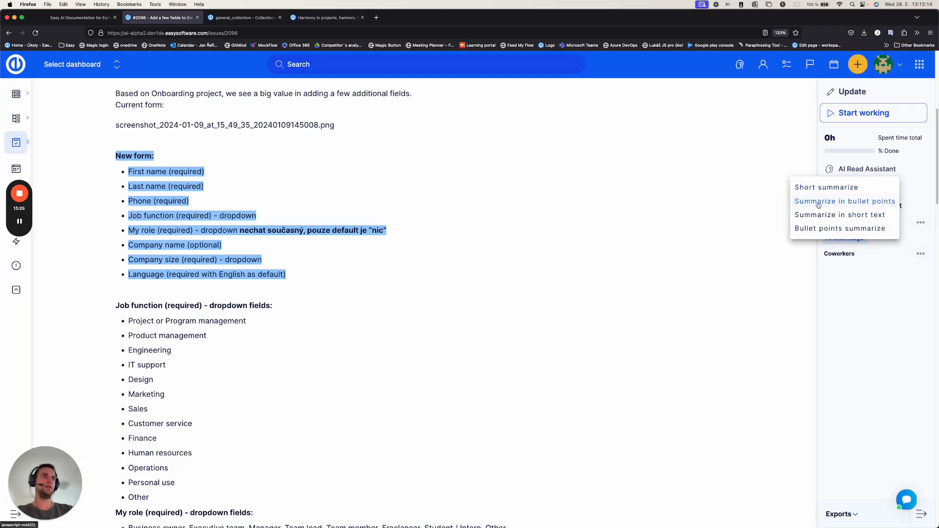
pyautogui.click(840, 191)
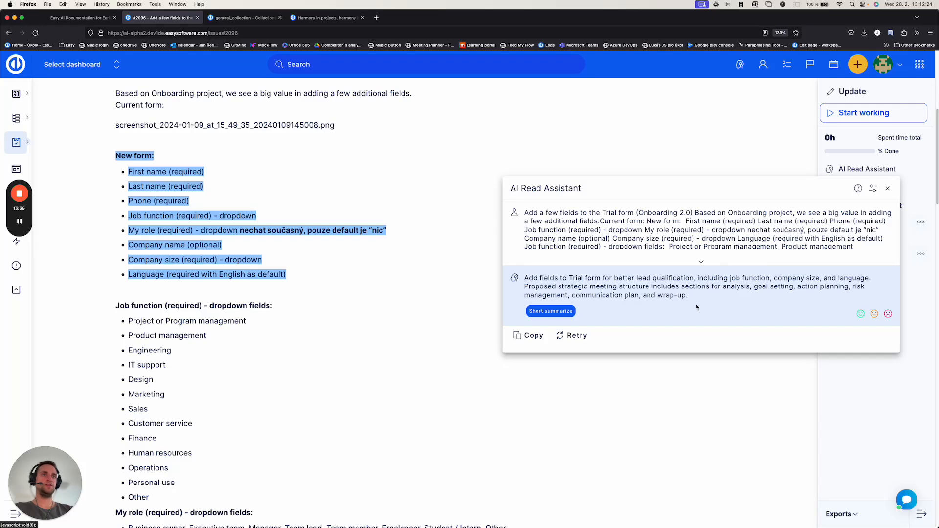
pyautogui.moveTo(688, 295); pyautogui.dragTo(514, 278)
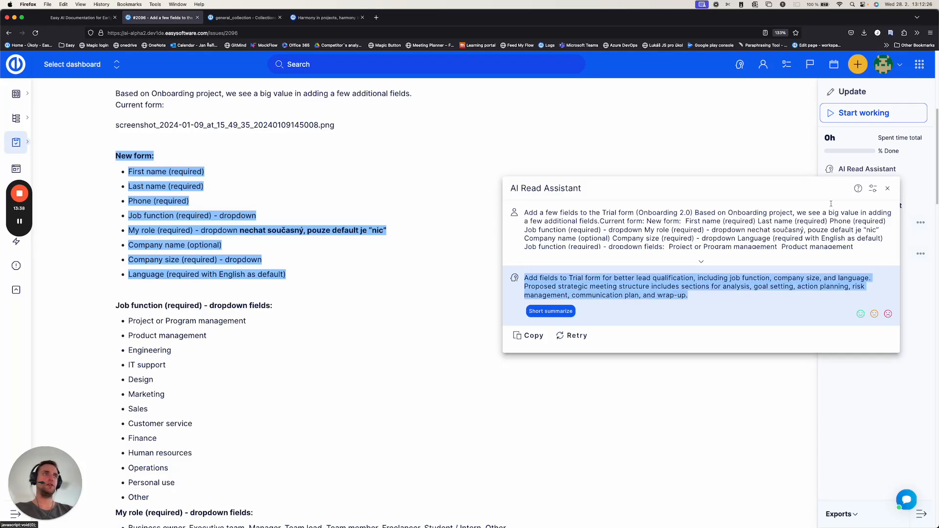
pyautogui.click(887, 188)
# Step: Try the AI Read Assistant's Summarize in bullet points on task #2096 and close the assistant
pyautogui.click(860, 172)
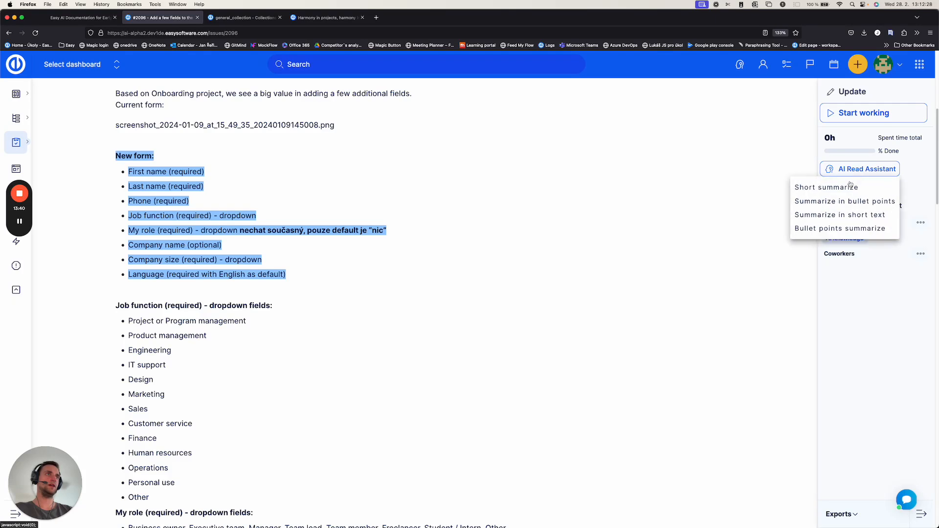
pyautogui.click(844, 203)
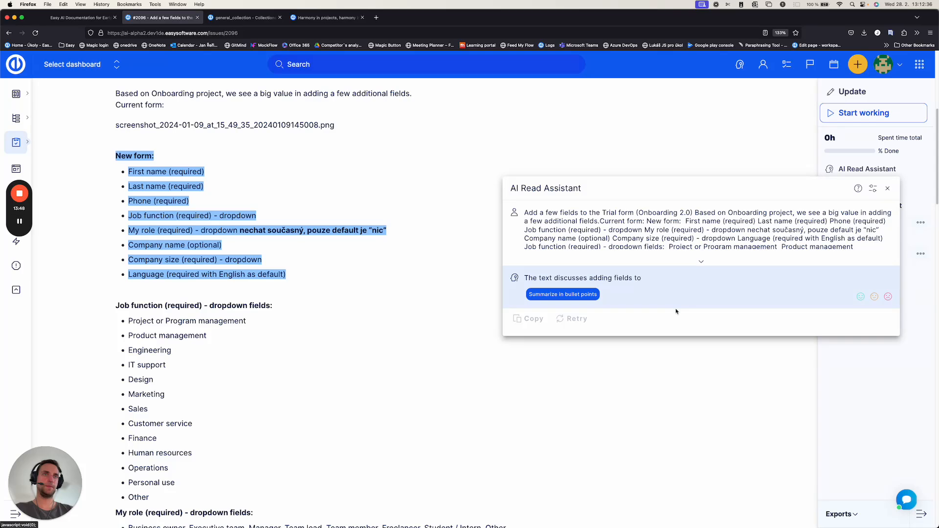
pyautogui.scroll(-2, 672, 289)
pyautogui.scroll(2, 672, 289)
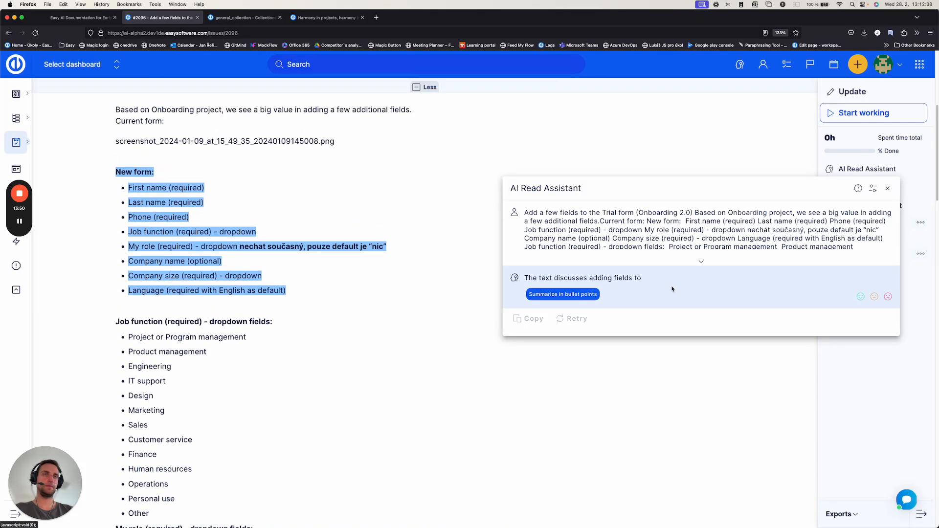
pyautogui.click(889, 189)
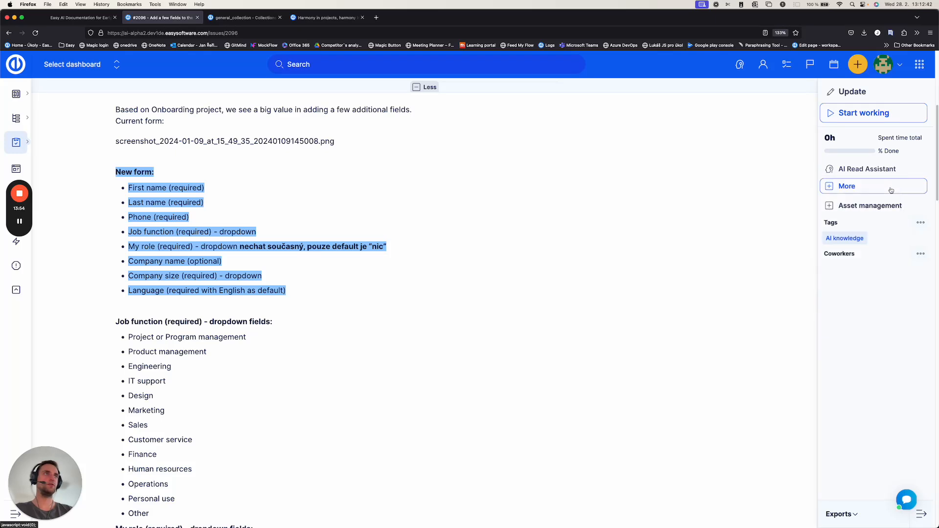
# Step: Reload the task page without keeping unsaved changes and run the AI Read Assistant's Summarize in bullet points on the task
pyautogui.press('super+r')
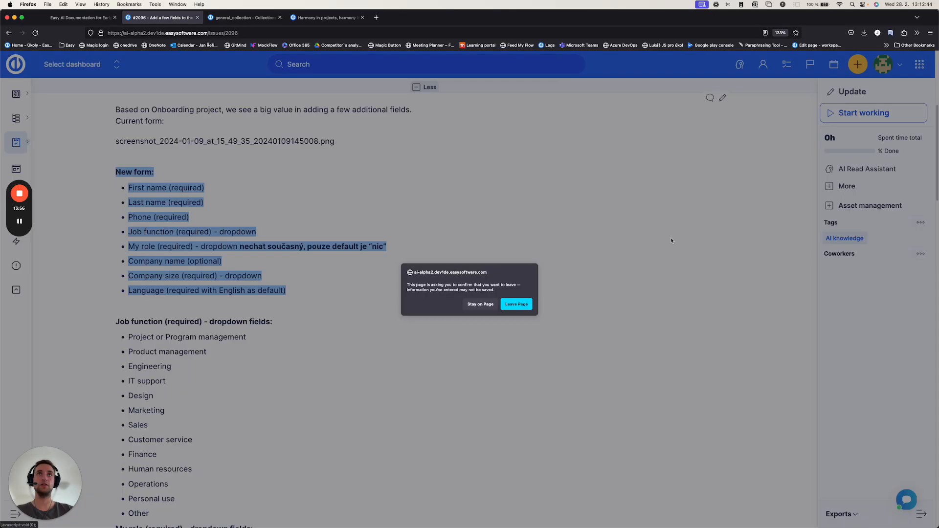
pyautogui.click(513, 304)
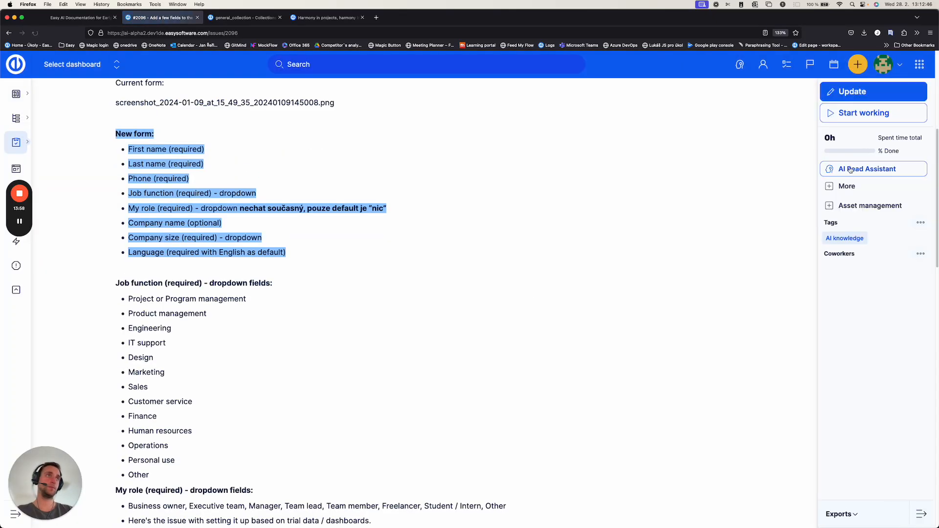
pyautogui.click(841, 173)
pyautogui.click(826, 201)
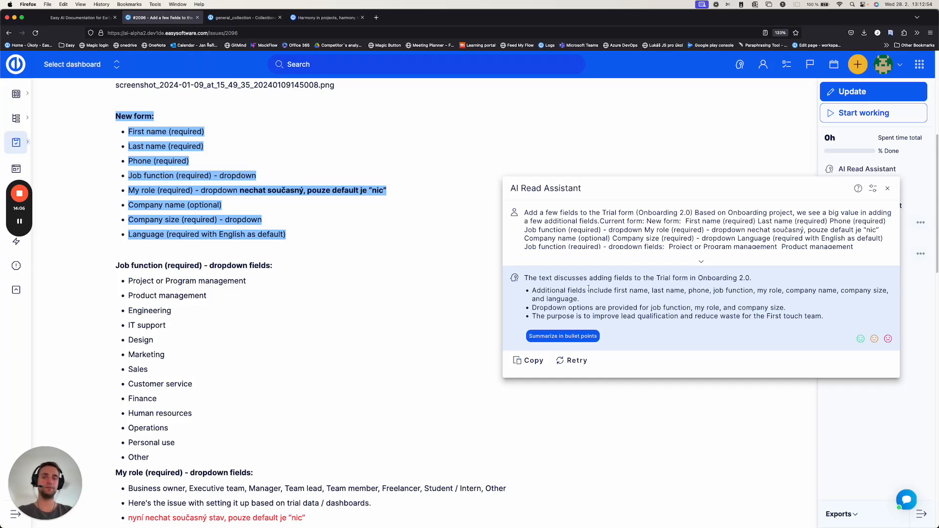
pyautogui.scroll(-1, 592, 307)
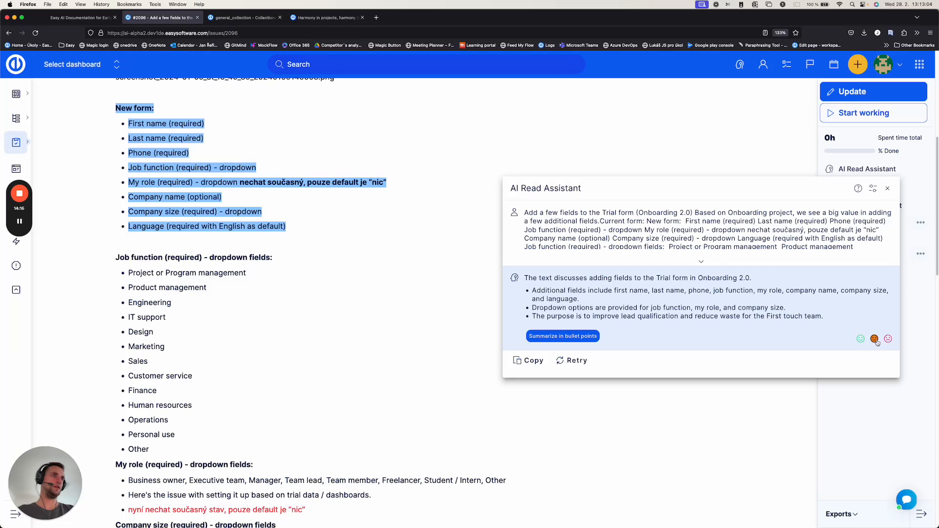
# Step: Rate the bullet-point summary as positive, submit the feedback with the comment "good result" and close the AI Read Assistant
pyautogui.click(861, 339)
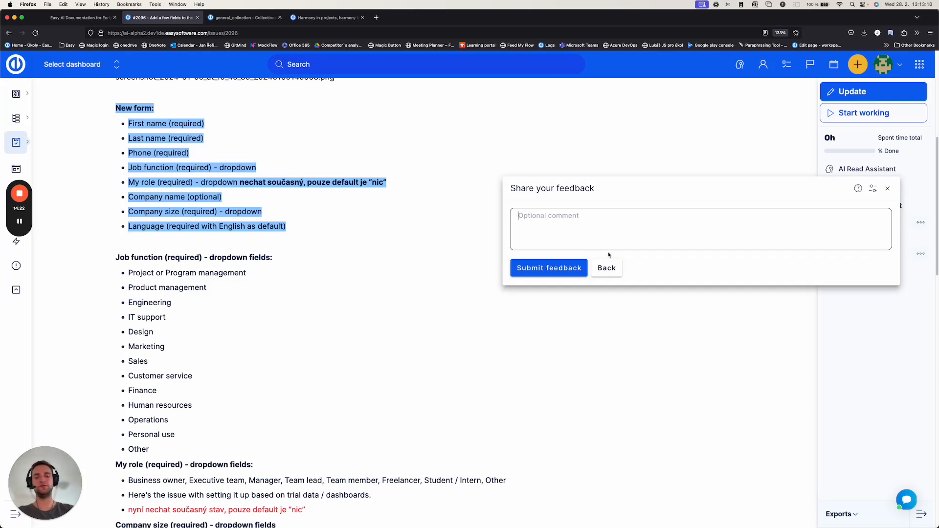
pyautogui.write('good ')
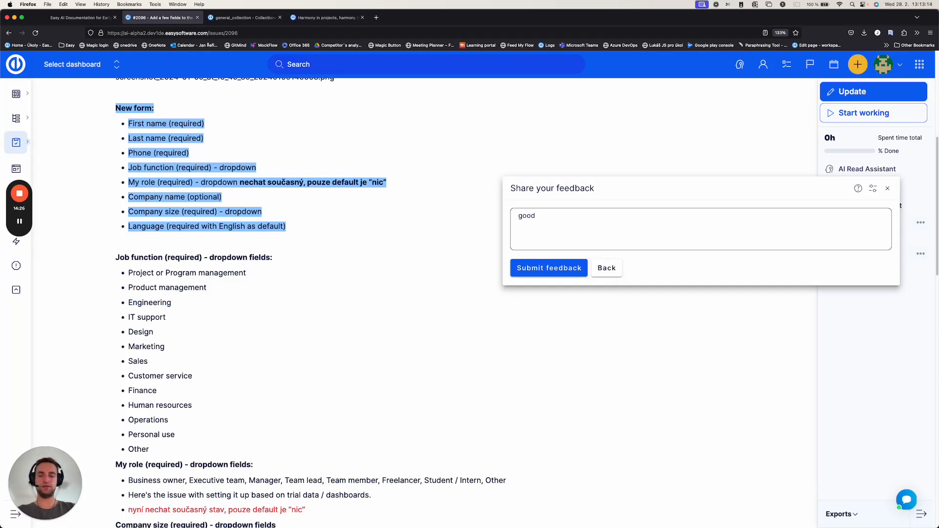
pyautogui.write('result')
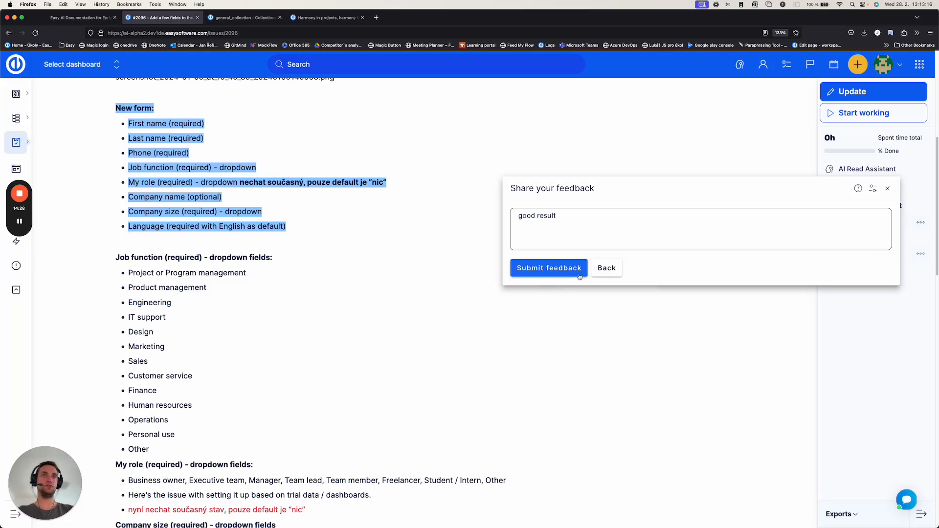
pyautogui.click(564, 269)
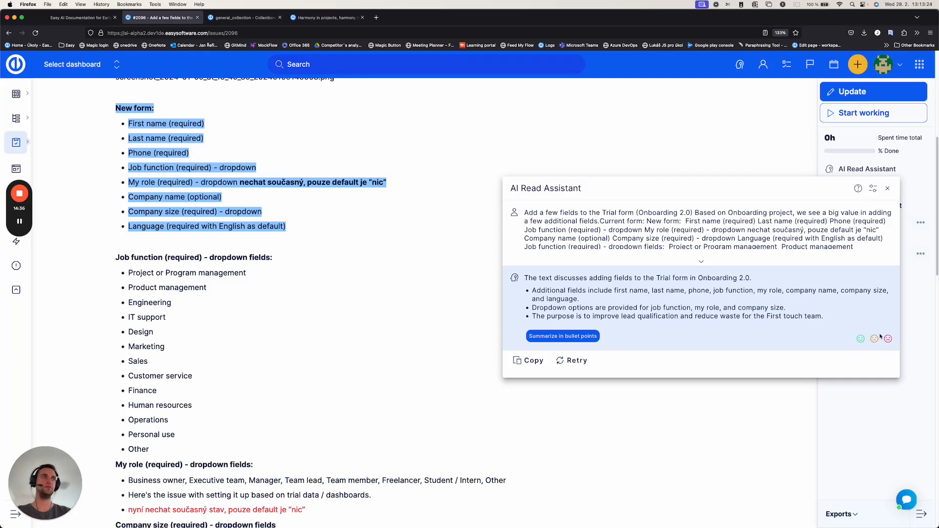
pyautogui.click(887, 188)
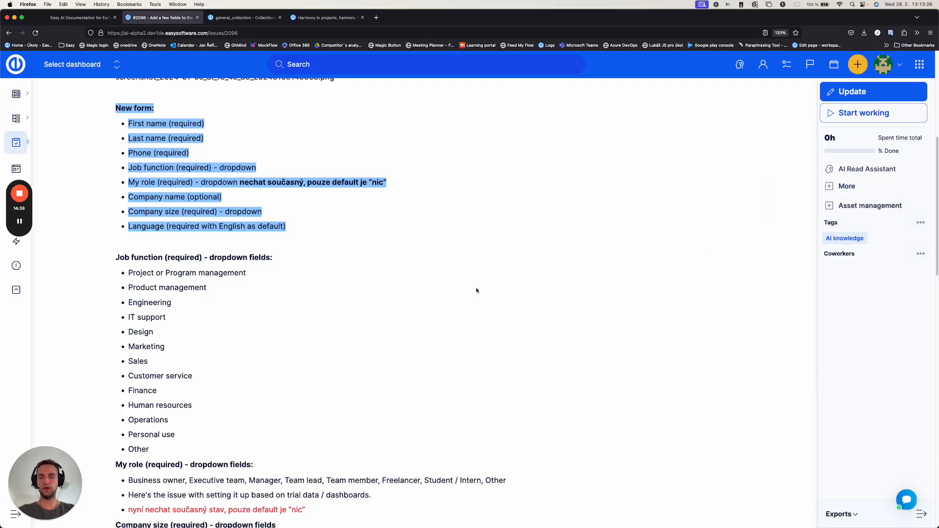
pyautogui.scroll(6, 469, 282)
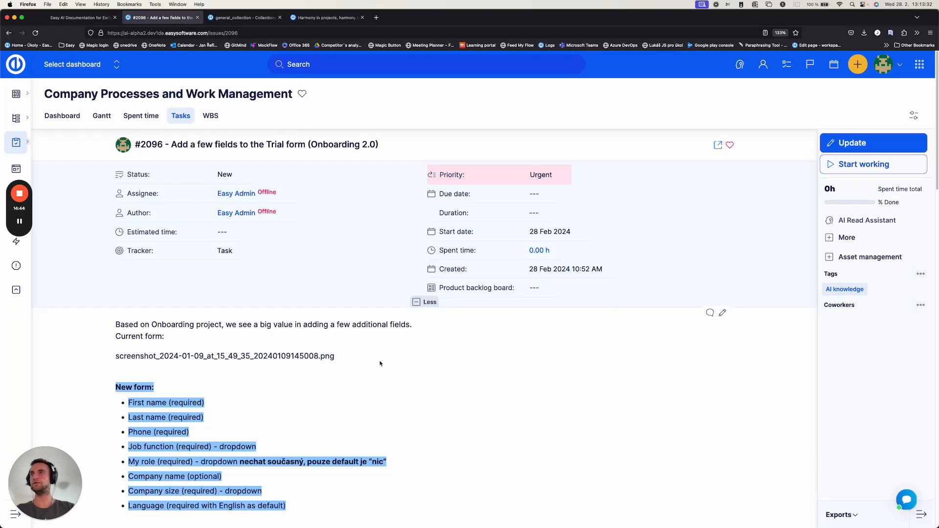
pyautogui.moveTo(20, 196)
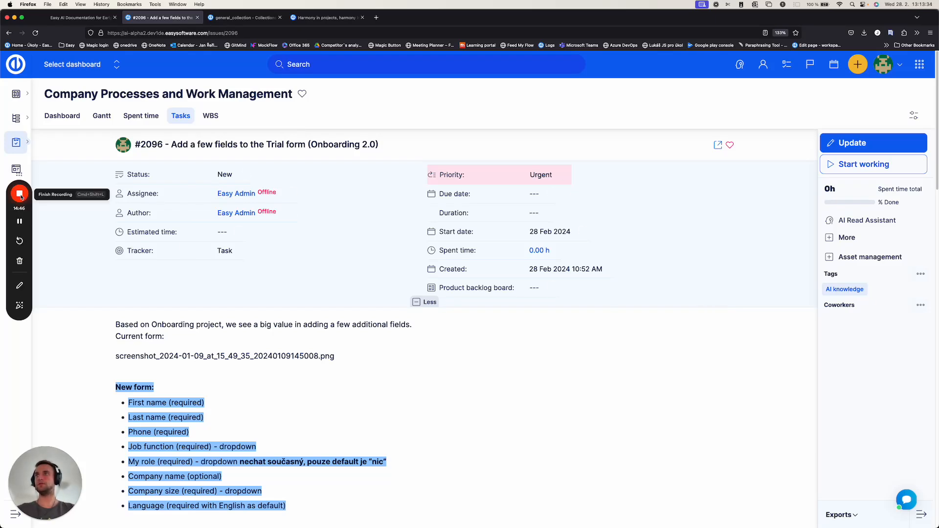